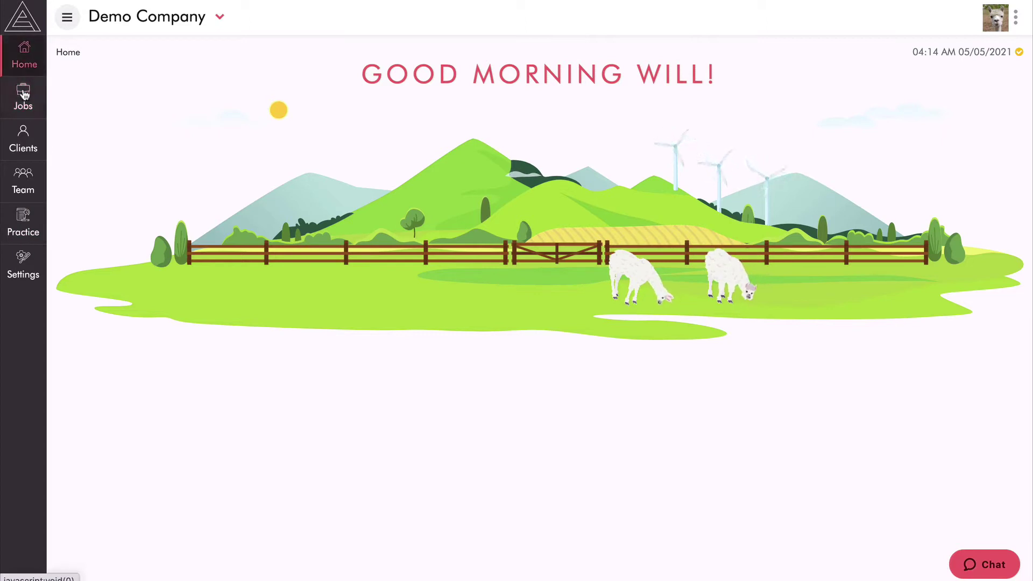
# Expand the collapsed left sidebar from its Jobs icon so the report sections show labels
pyautogui.click(24, 97)
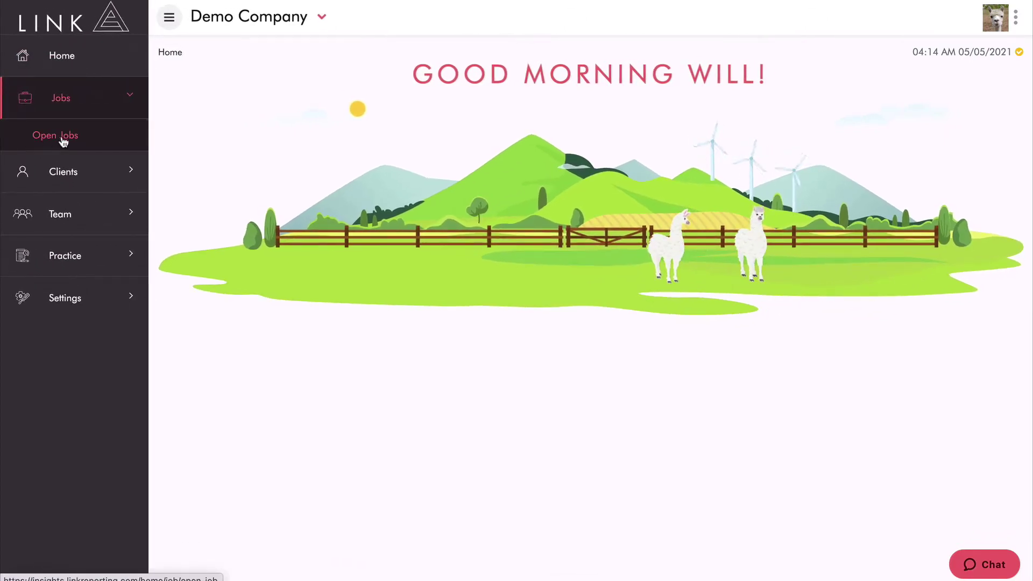
# Browse the Jobs, Clients, Team and Practice report lists, then open Practice > WIP Movements
pyautogui.click(90, 99)
pyautogui.click(64, 141)
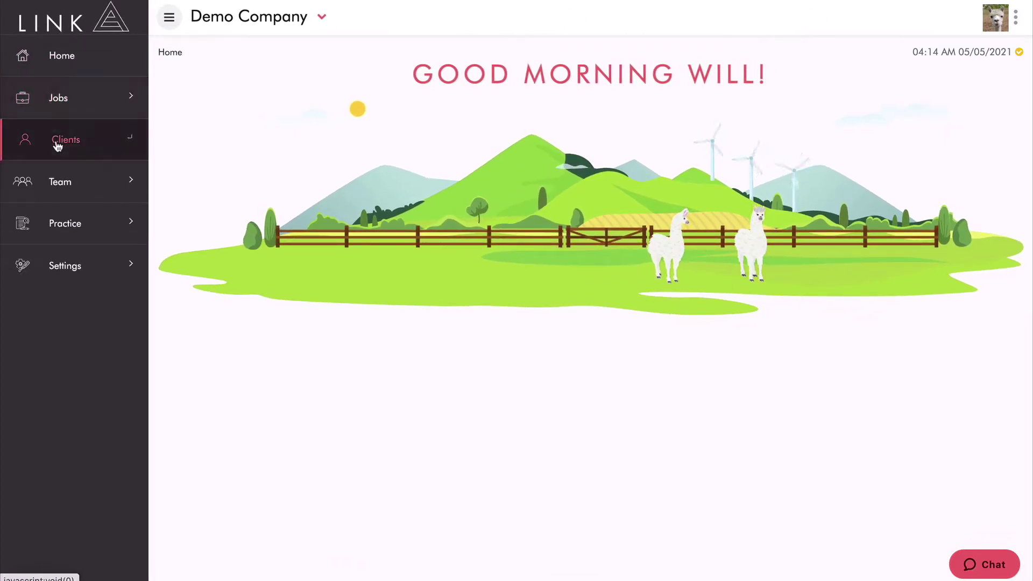
pyautogui.click(92, 141)
pyautogui.click(85, 193)
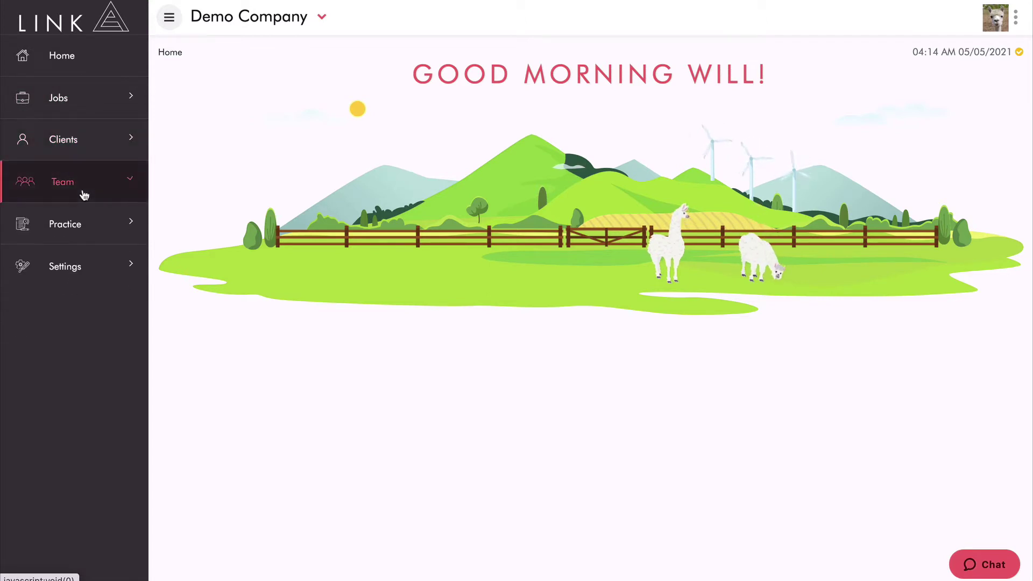
pyautogui.click(89, 192)
pyautogui.click(77, 228)
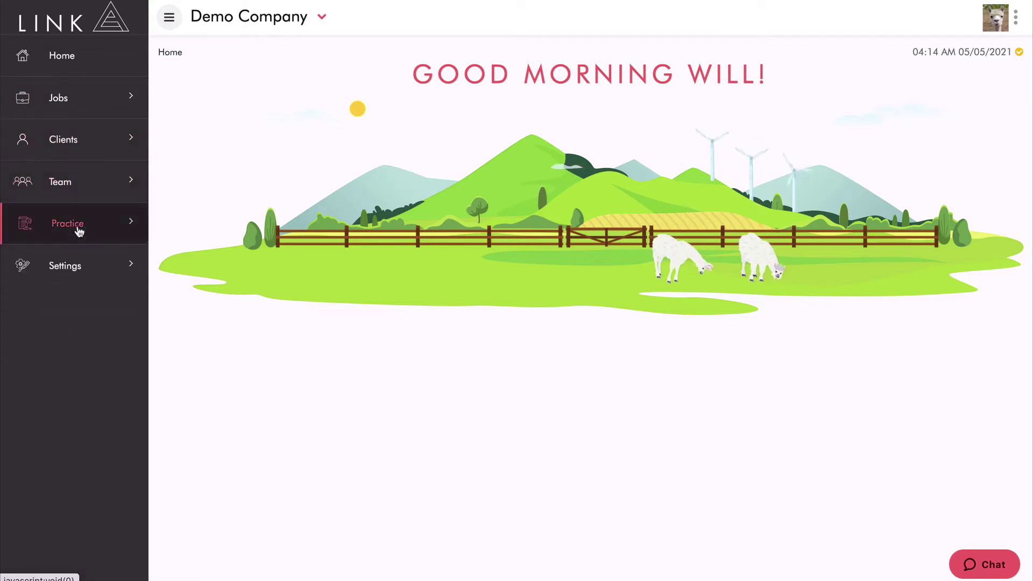
pyautogui.click(79, 230)
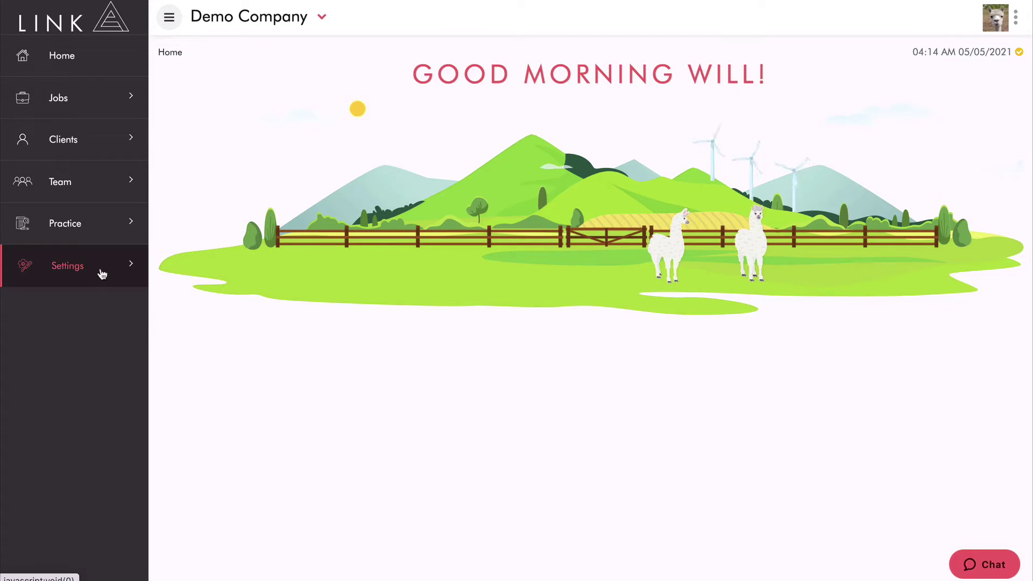
pyautogui.click(105, 228)
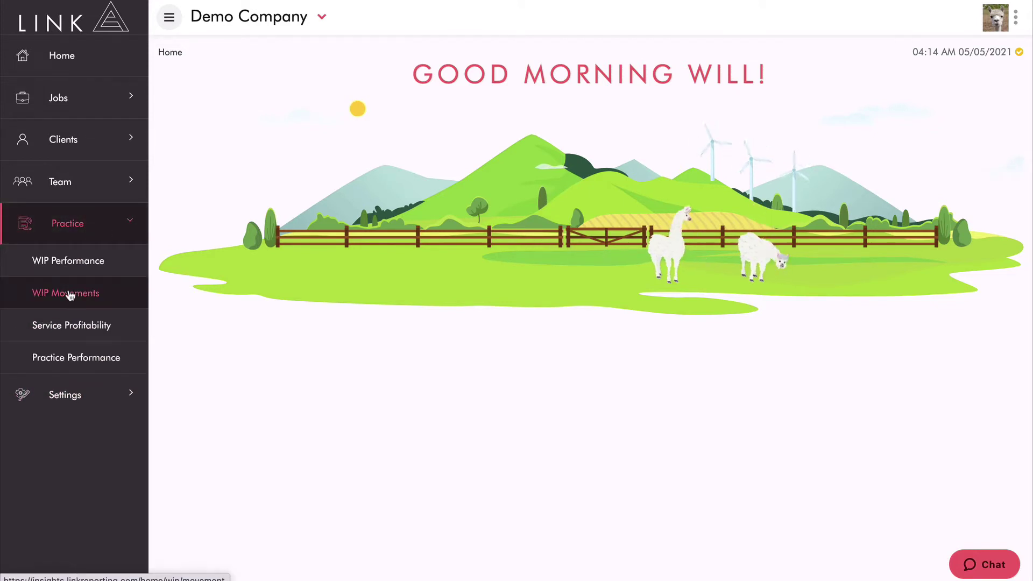
pyautogui.click(82, 185)
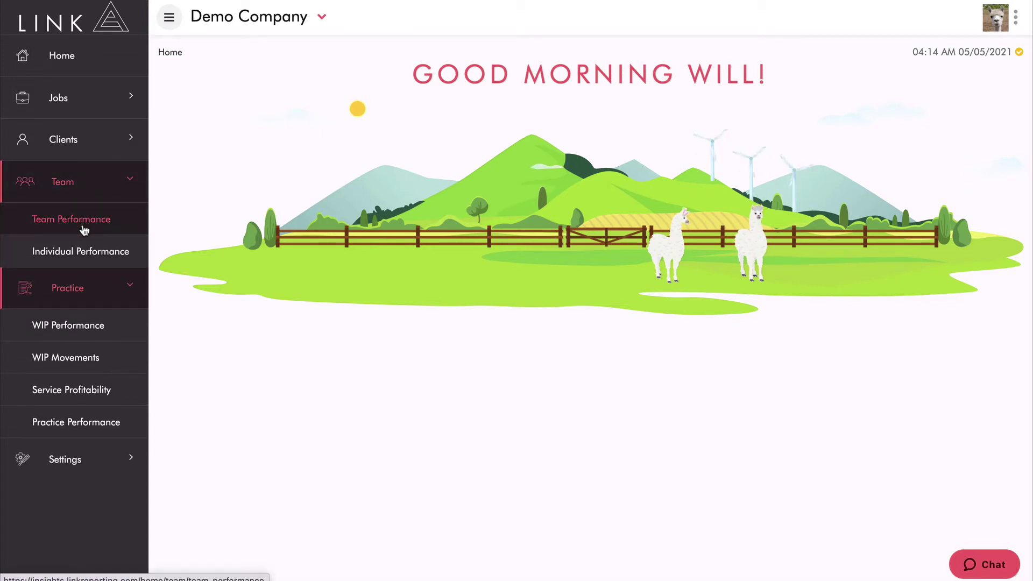
pyautogui.click(57, 359)
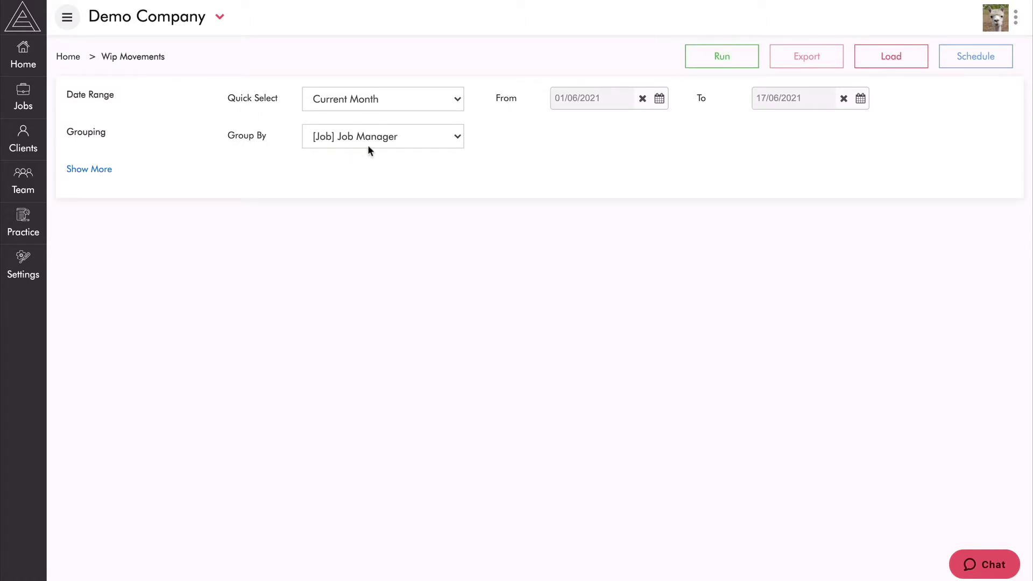
# Run WIP Movements for Current Month (01/06/2021–17/06/2021), grouped by Job Manager
pyautogui.click(107, 172)
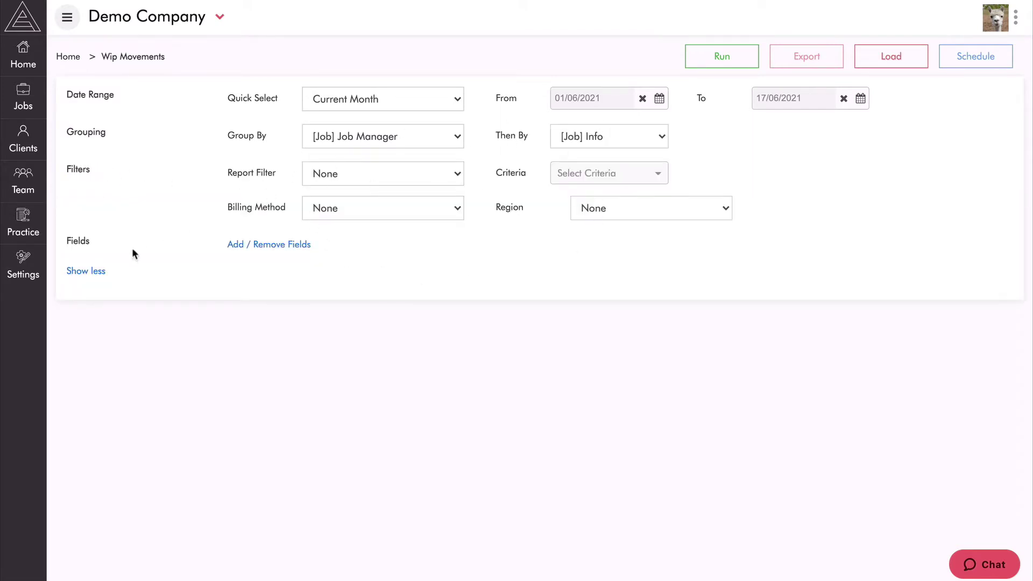
pyautogui.click(90, 274)
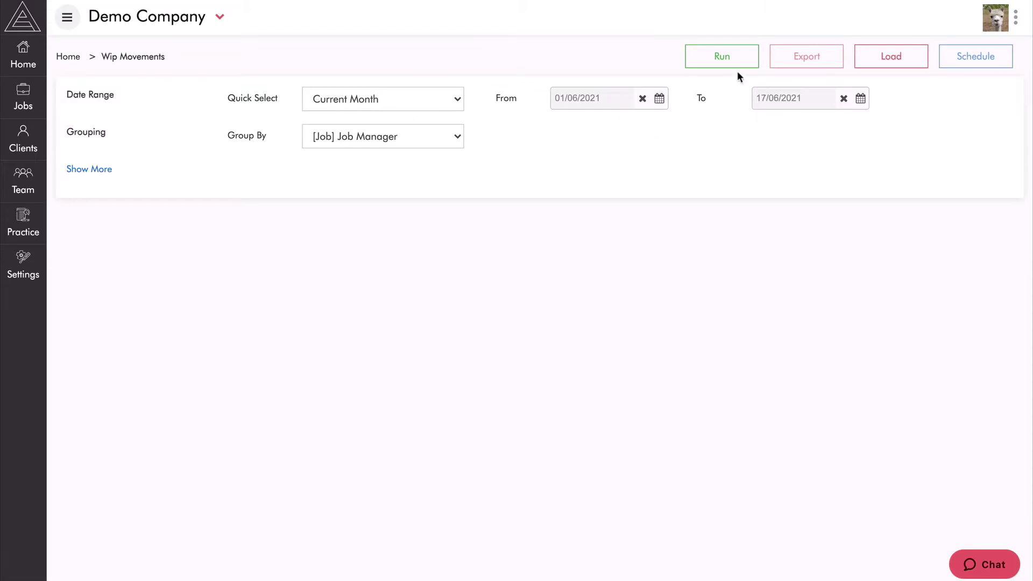
pyautogui.click(722, 63)
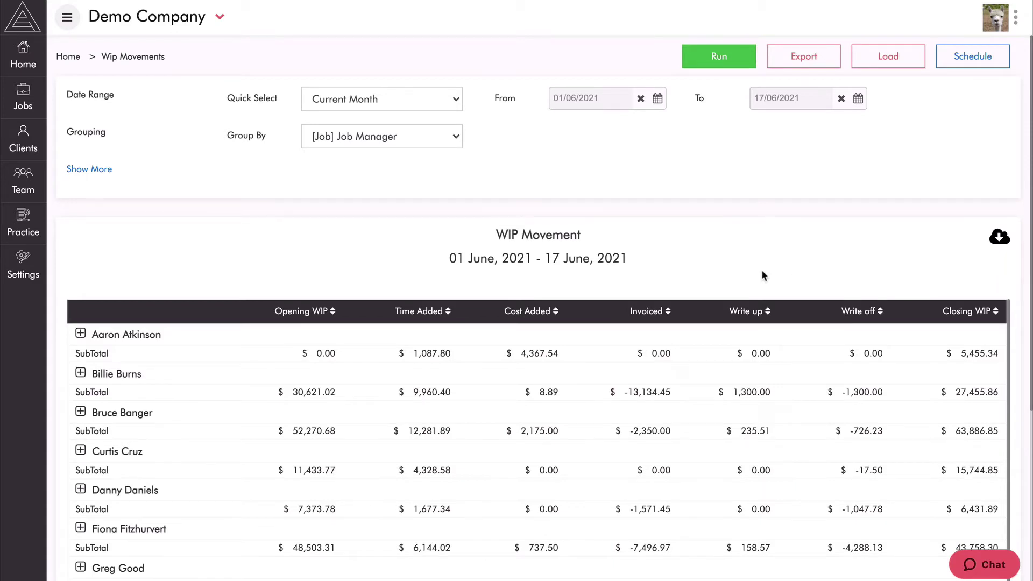
# Sort the WIP Movement results by Closing WIP, highest balances first
pyautogui.moveTo(975, 317)
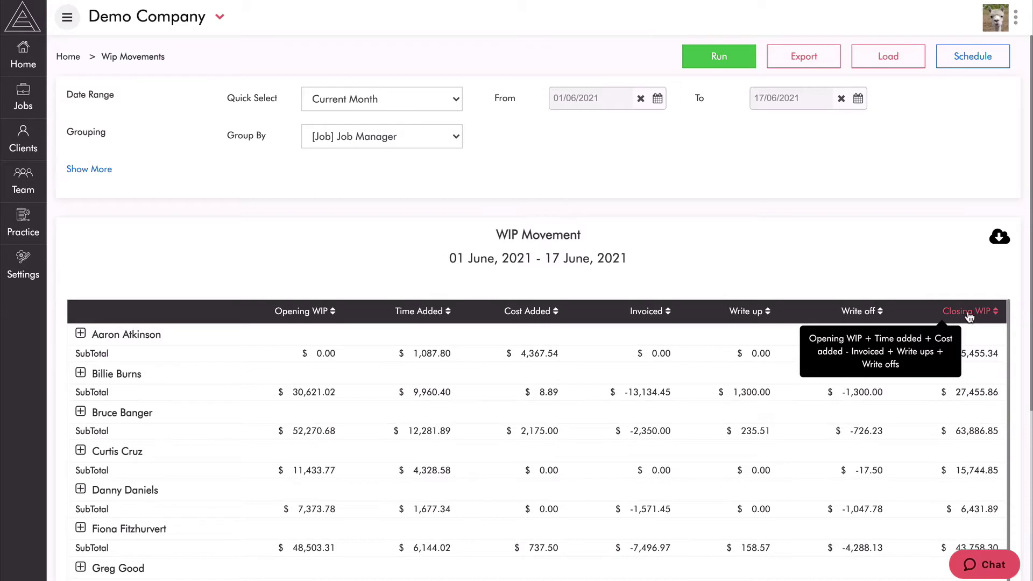
pyautogui.click(966, 314)
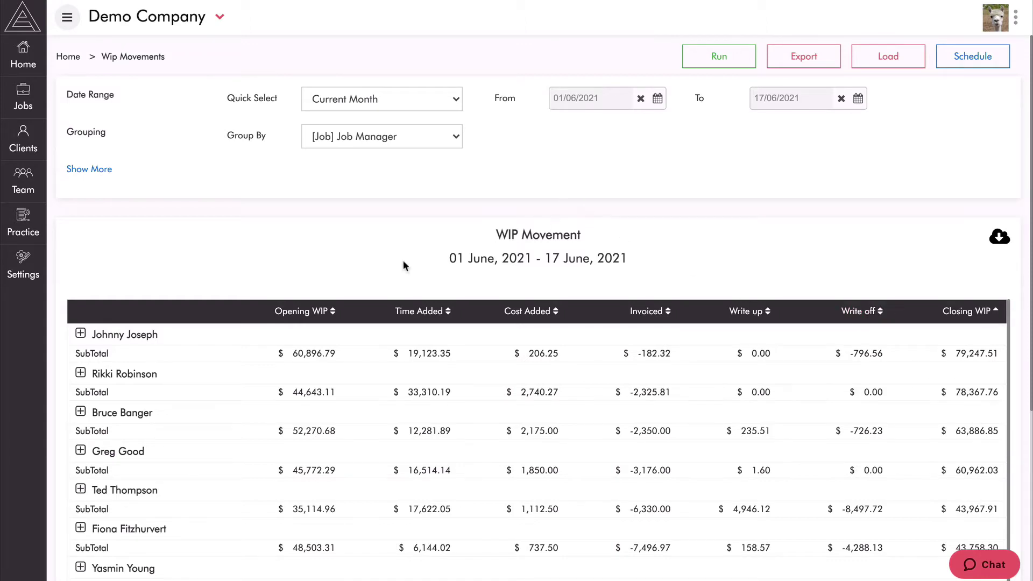
# Expand the top job manager's group into job rows, collapse it and expand it again
pyautogui.click(81, 336)
pyautogui.scroll(-1, 392, 253)
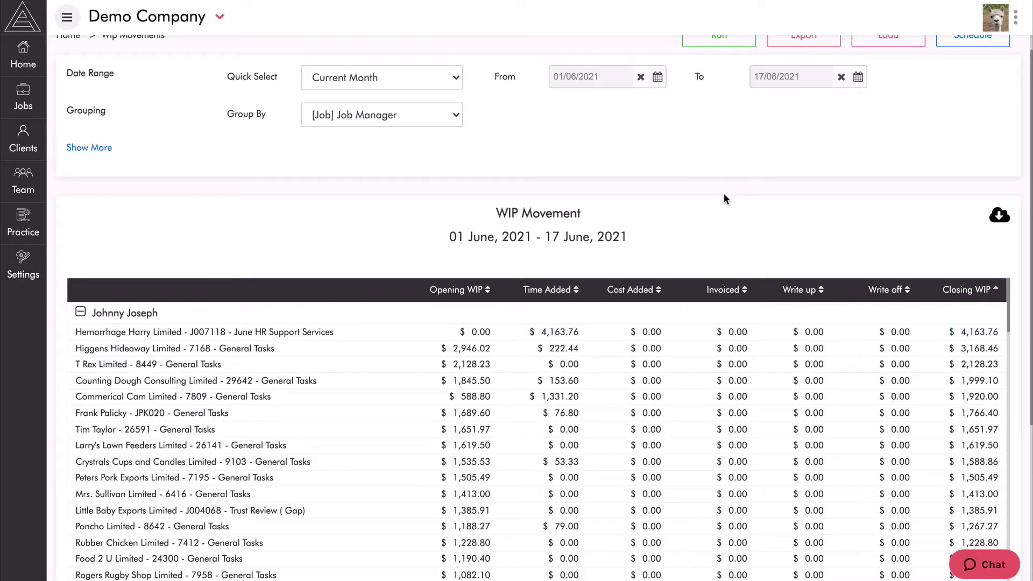
pyautogui.scroll(-1, 735, 202)
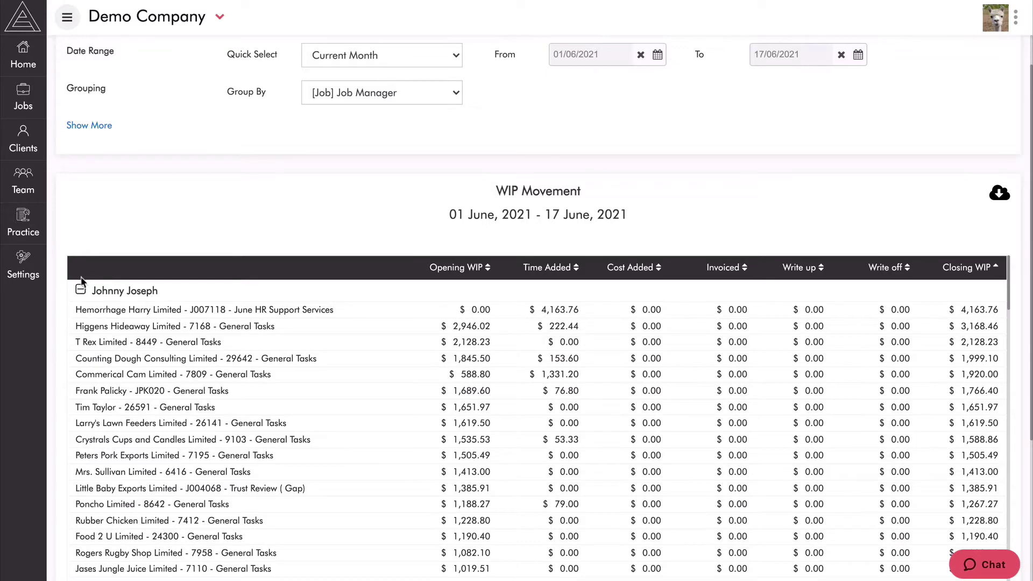
pyautogui.click(80, 291)
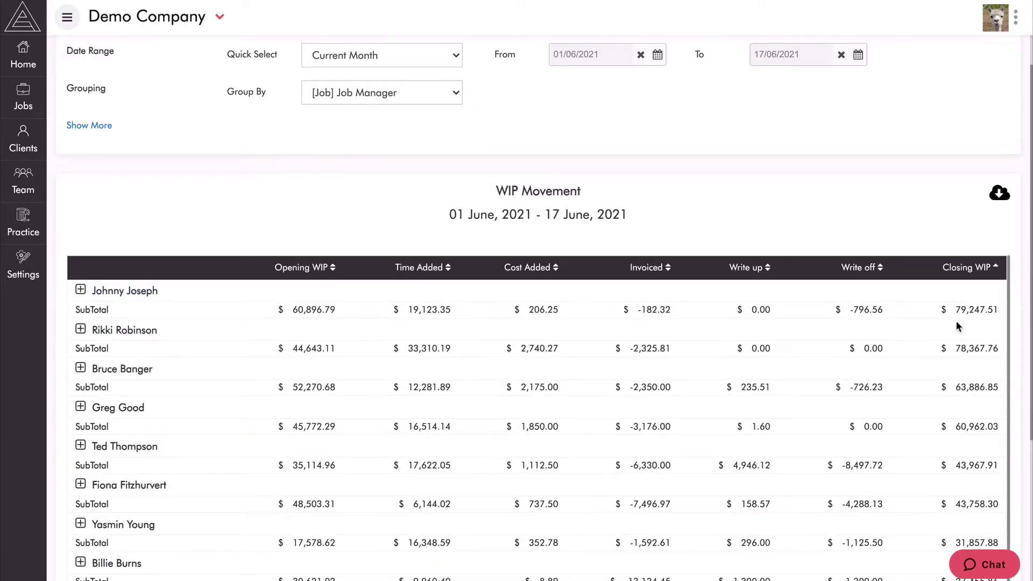
pyautogui.click(81, 291)
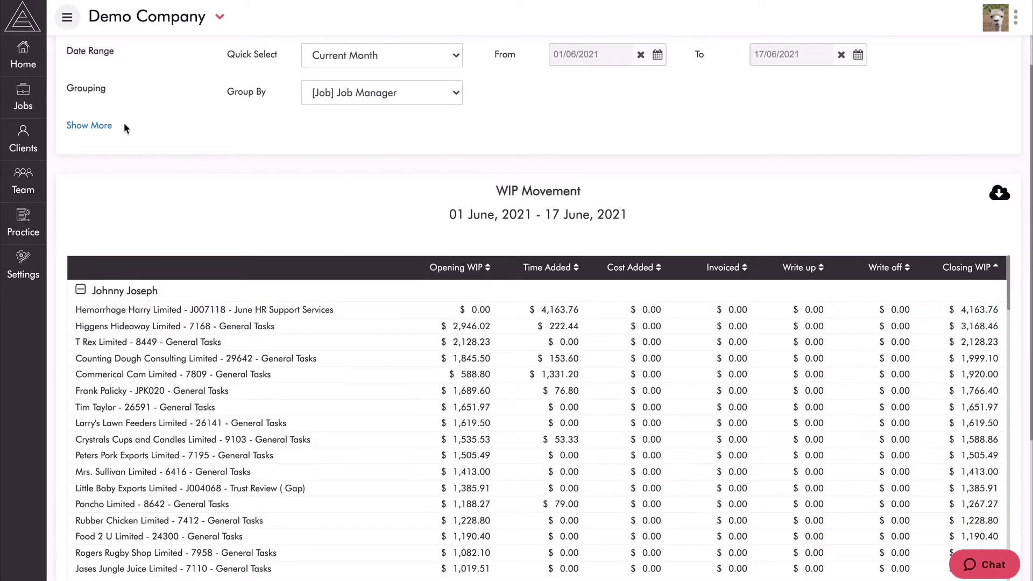
# Drill into the top manager's 4,163.76 Time Added value
pyautogui.click(96, 126)
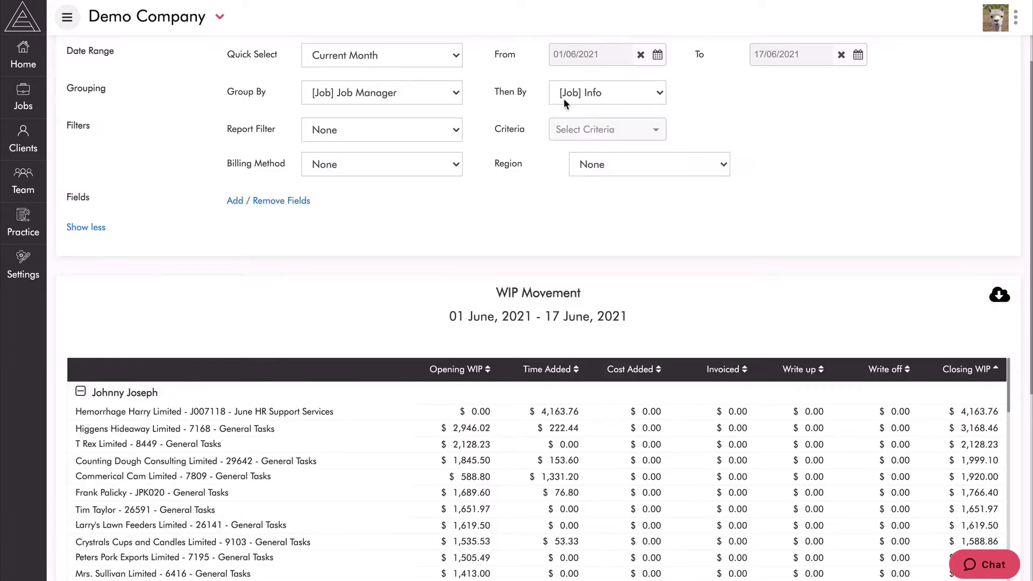
pyautogui.click(91, 228)
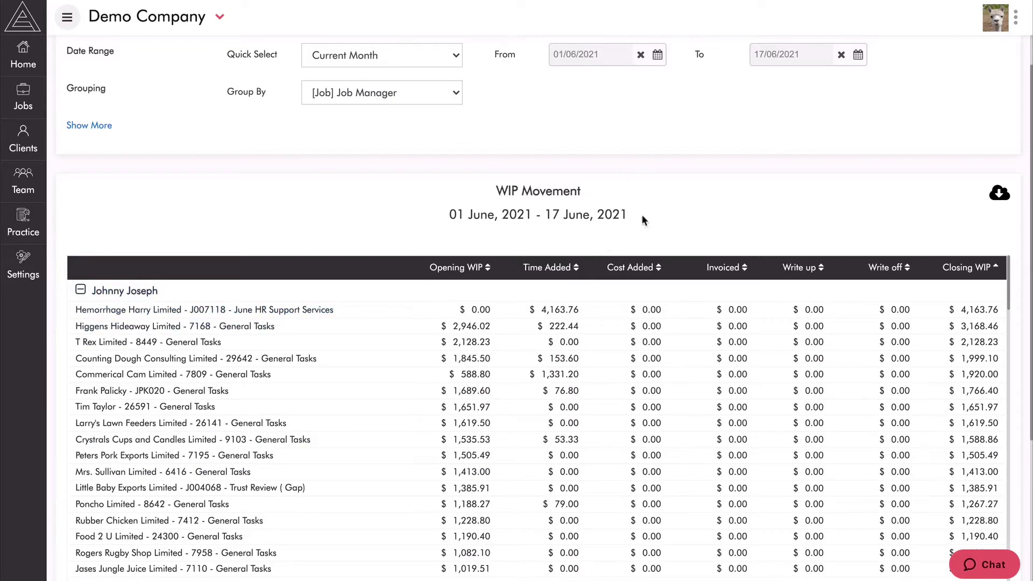
pyautogui.click(554, 314)
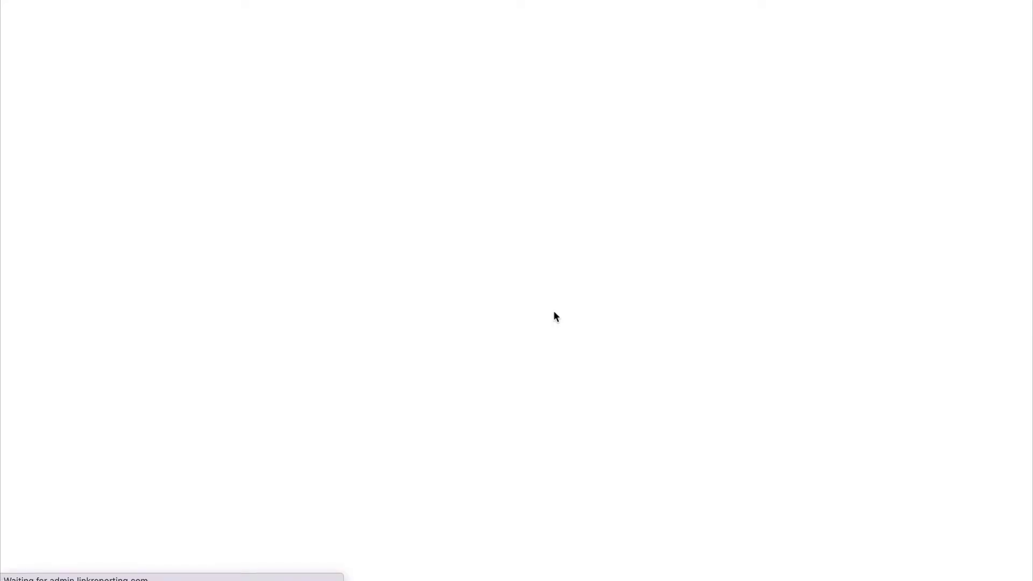
# Review the HR Support time entries (35.92 hours, $4,163.76) and return to WIP Movements
pyautogui.scroll(-2, 654, 357)
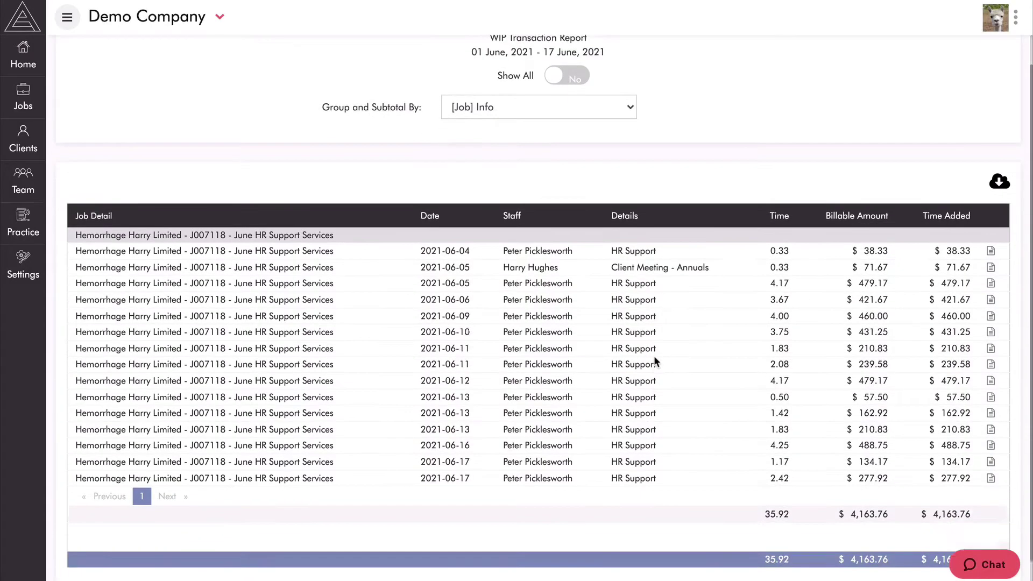
pyautogui.scroll(2, 654, 356)
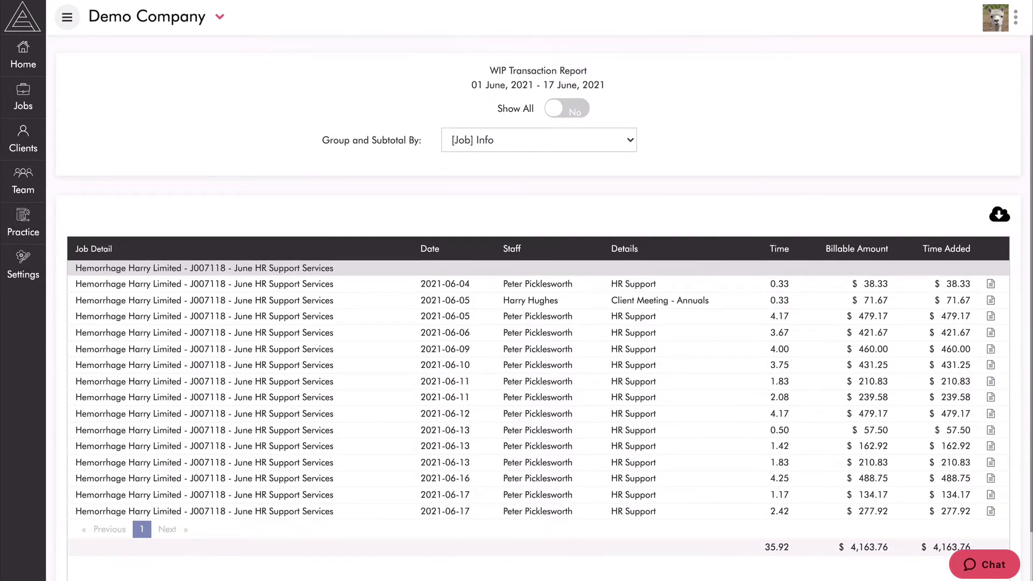
pyautogui.hotkey('alt', 'Left')
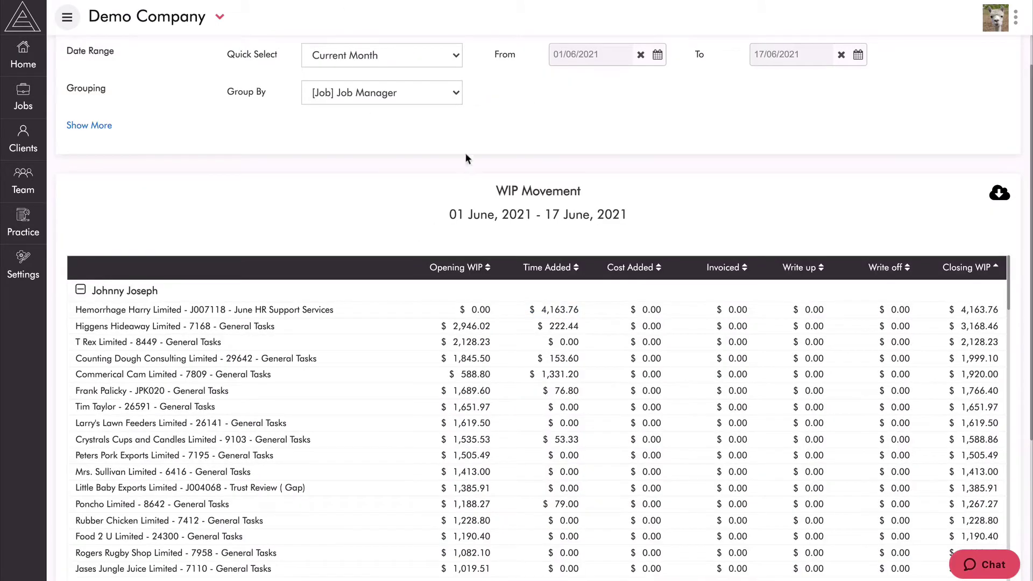
# Rerun WIP Movements for Last 12 Months, grouped by job manager then by Client
pyautogui.scroll(2, 527, 99)
pyautogui.click(446, 104)
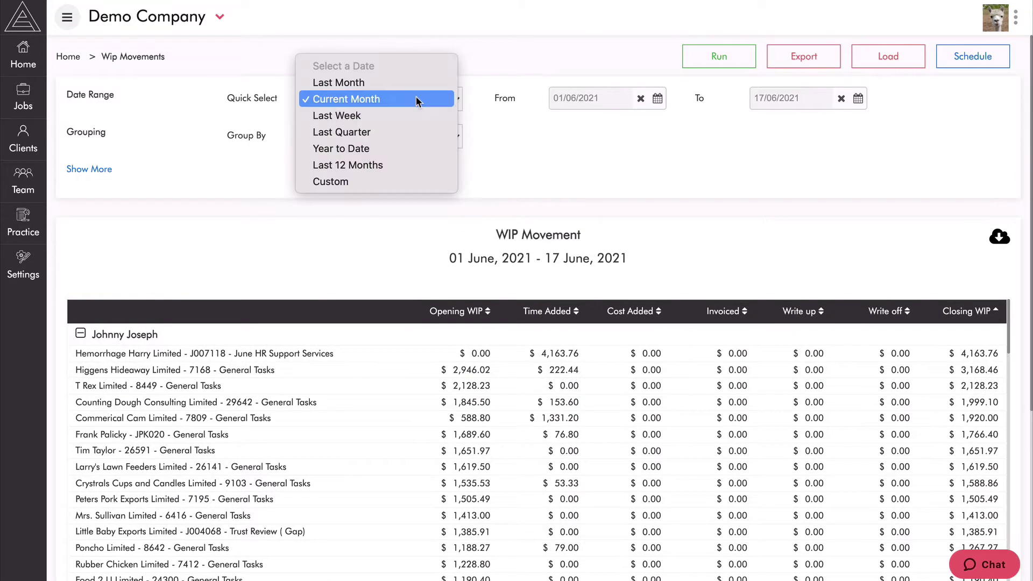
pyautogui.click(357, 164)
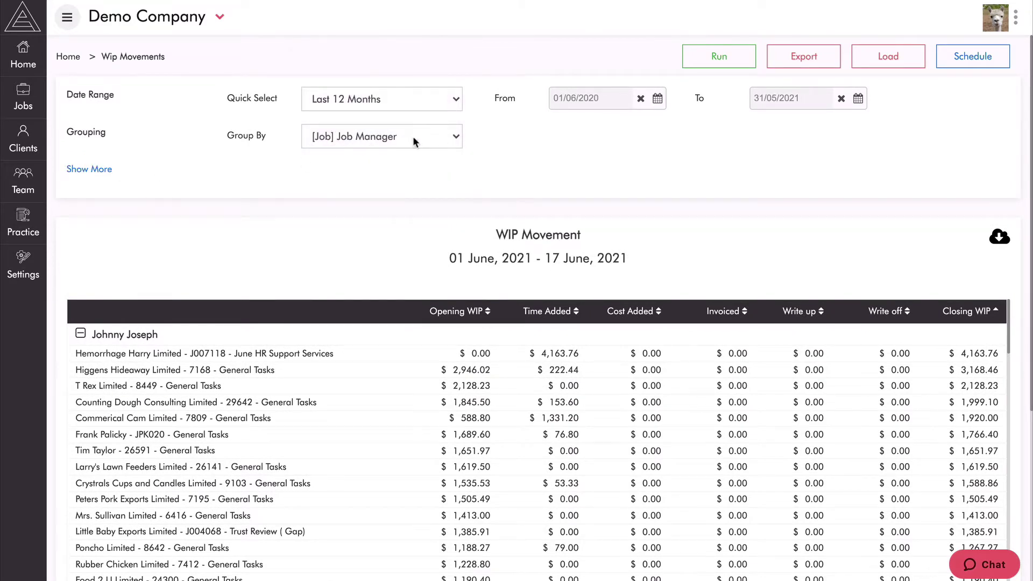
pyautogui.click(95, 171)
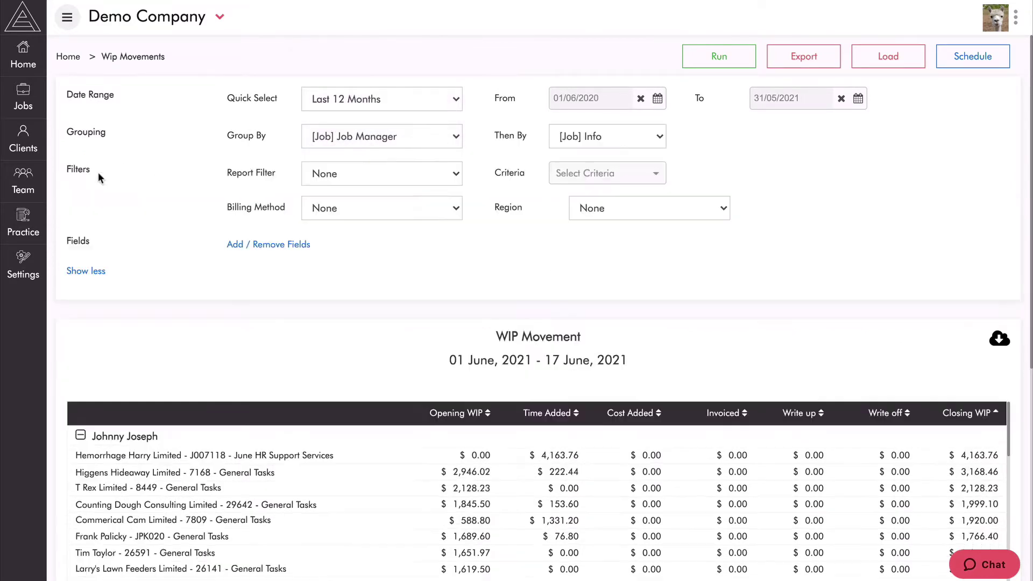
pyautogui.click(614, 137)
pyautogui.click(605, 3)
pyautogui.click(720, 58)
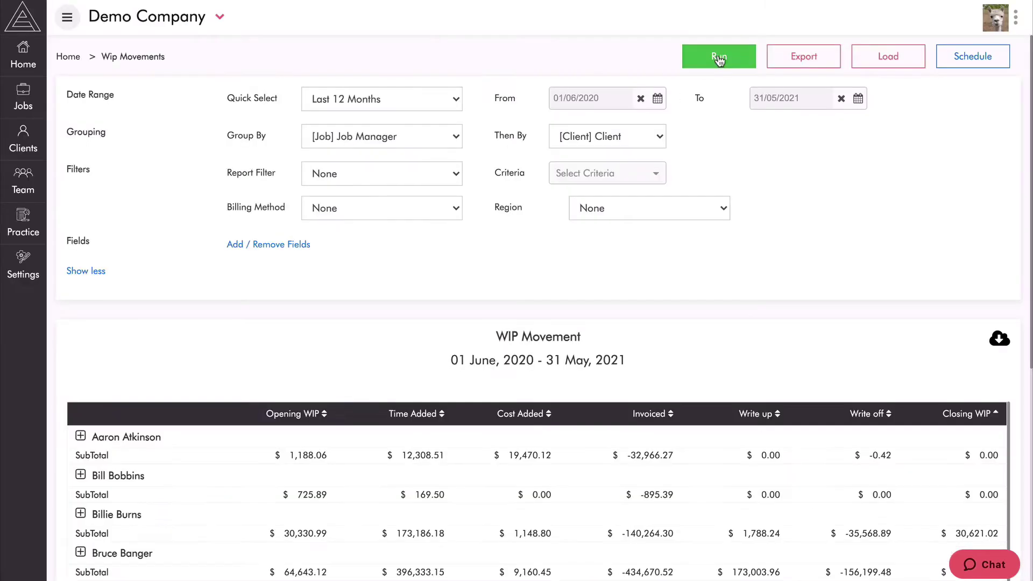
# Sort the WIP Movement managers by Invoiced amount, largest first
pyautogui.scroll(-2, 647, 221)
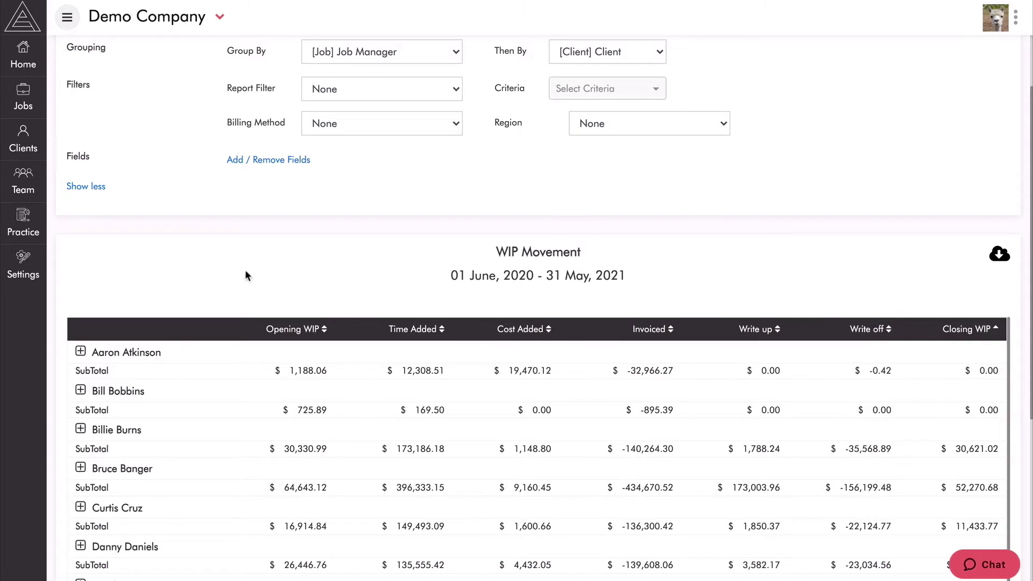
pyautogui.scroll(-1, 730, 245)
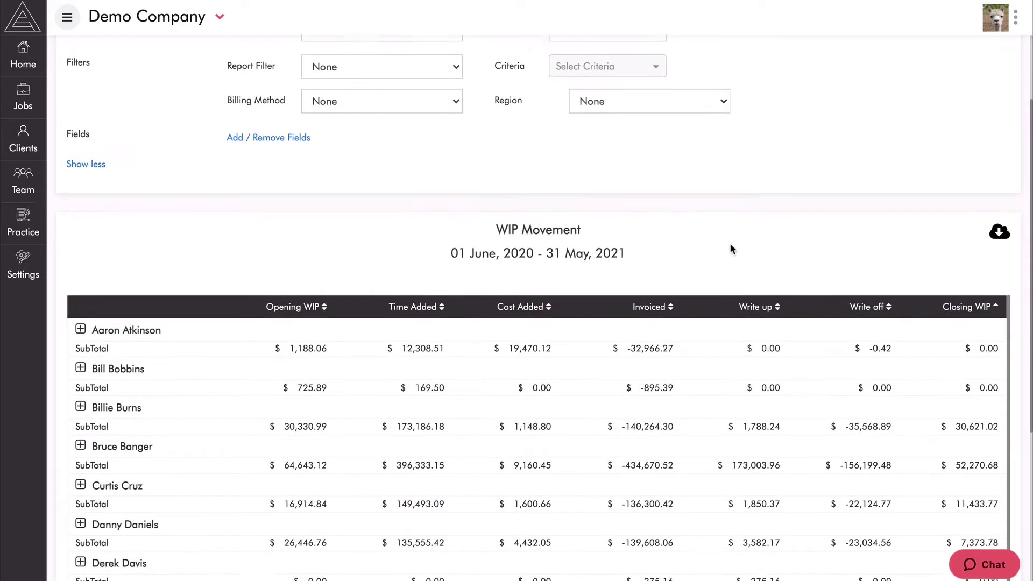
pyautogui.click(648, 296)
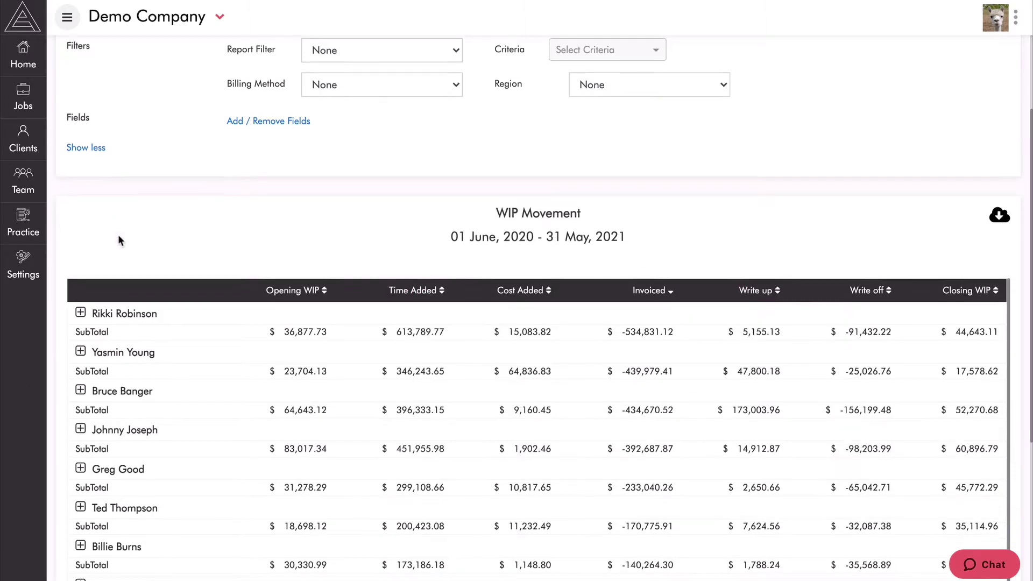
# Expand the top manager's client breakdown, review it, then collapse it to subtotals
pyautogui.scroll(-1, 117, 238)
pyautogui.click(80, 288)
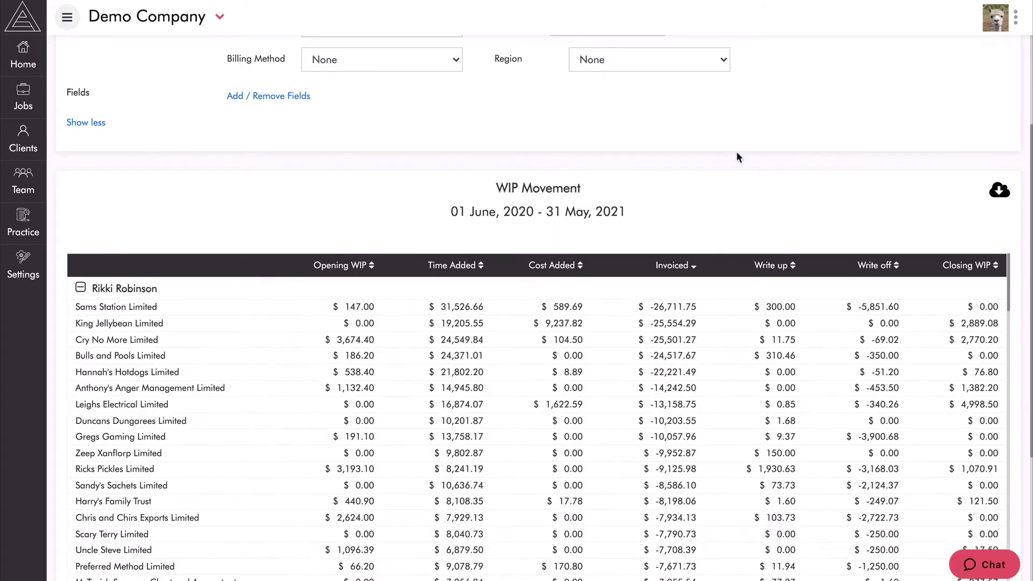
pyautogui.scroll(-1, 738, 154)
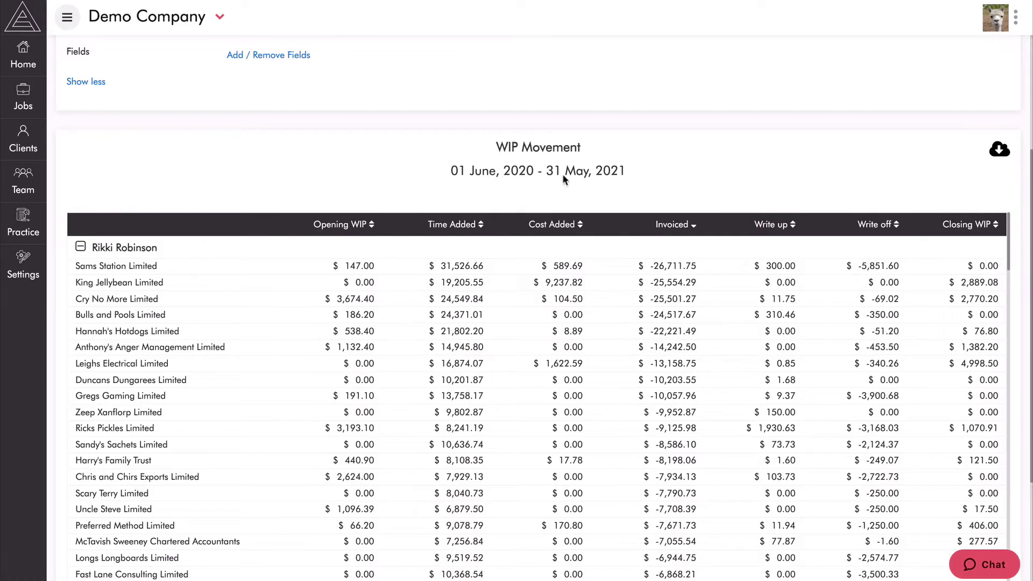
pyautogui.click(80, 246)
# View the date range presets, then expand and collapse the top manager's client rows
pyautogui.scroll(4, 586, 130)
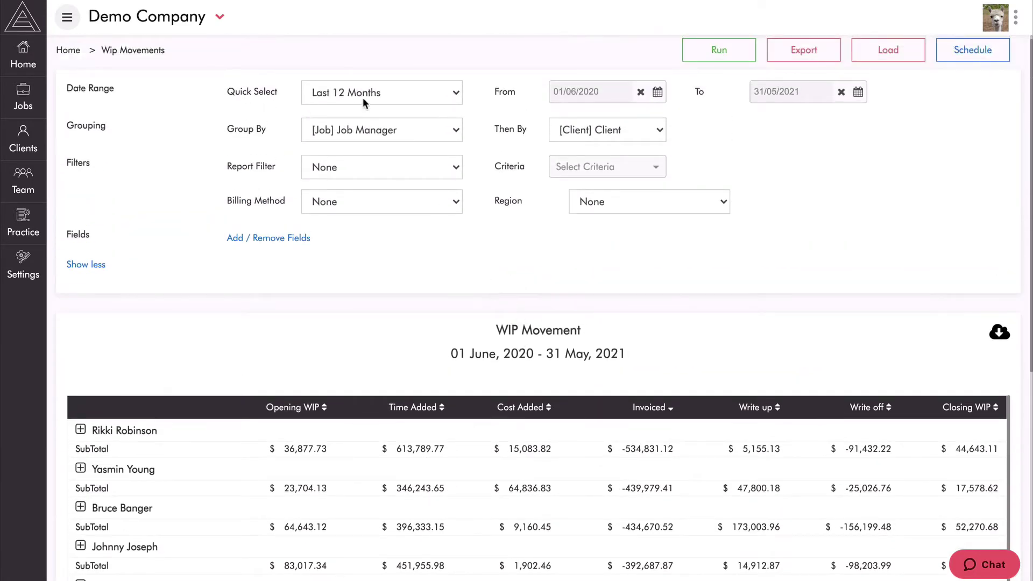
pyautogui.click(326, 93)
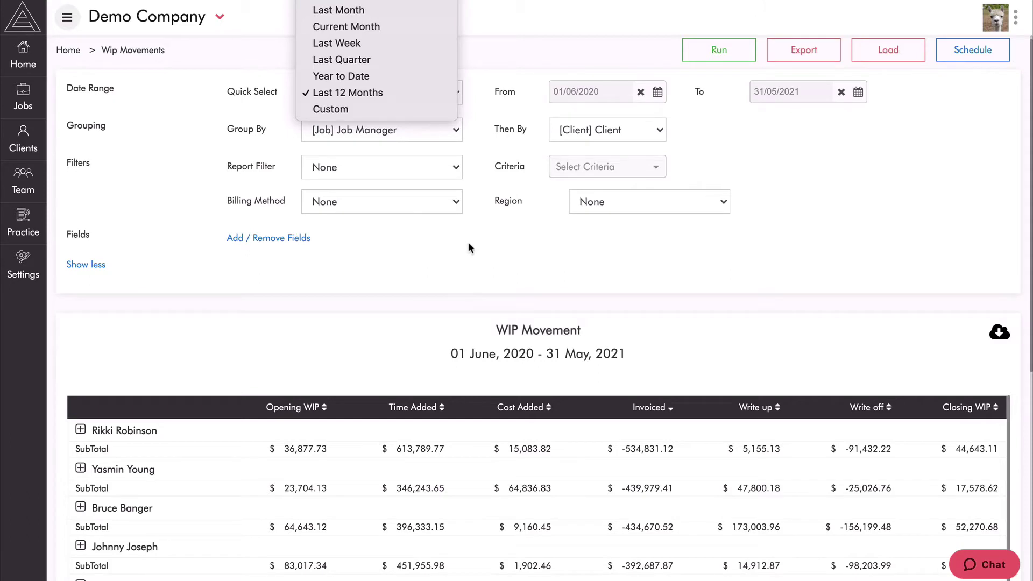
pyautogui.scroll(-1, 468, 242)
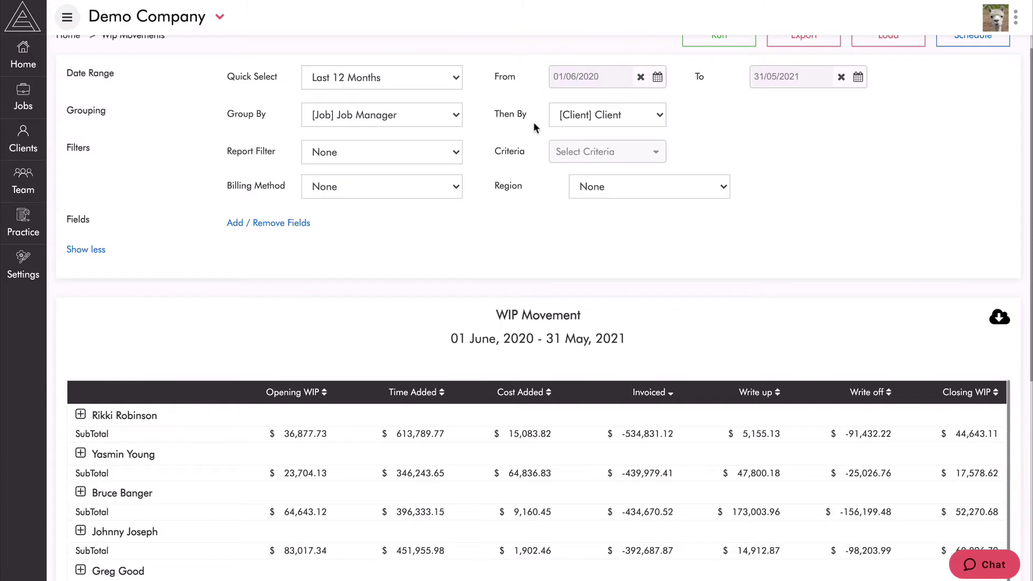
pyautogui.scroll(-3, 115, 327)
pyautogui.click(80, 333)
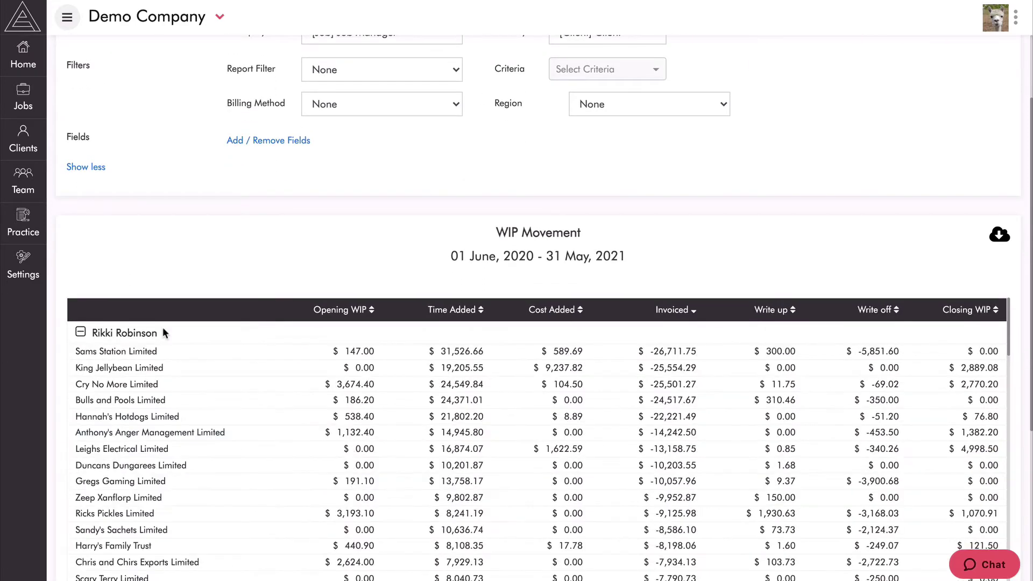
pyautogui.click(81, 333)
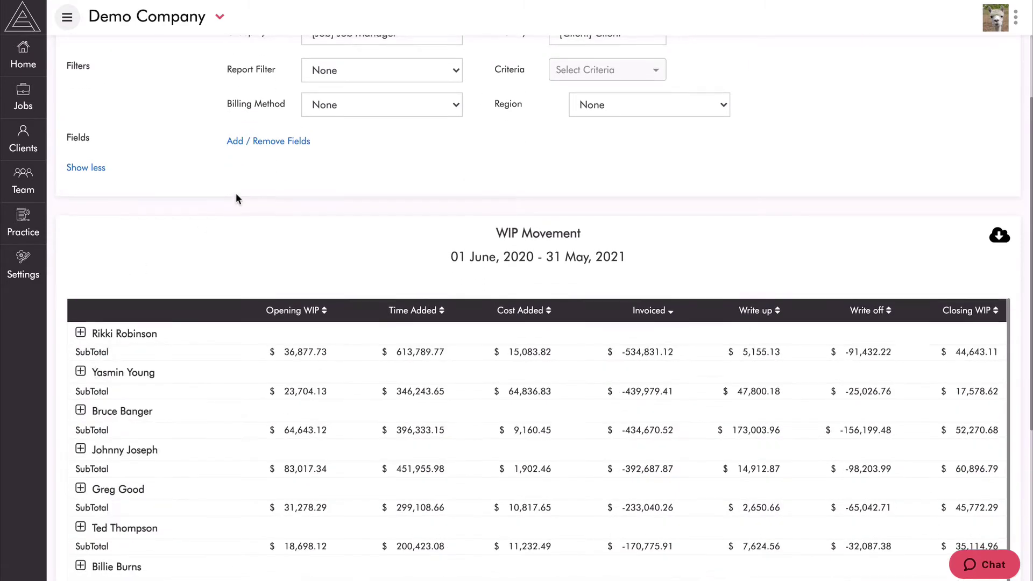
pyautogui.scroll(4, 235, 215)
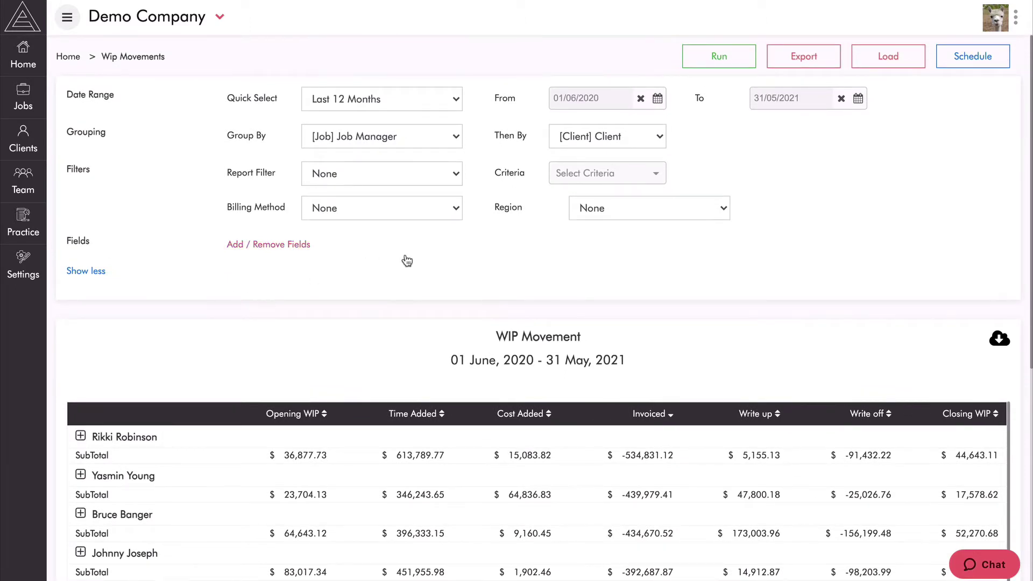
# Open Team > Team Performance and run it for Last Month (01–31 May 2021), grouped by Function
pyautogui.click(27, 183)
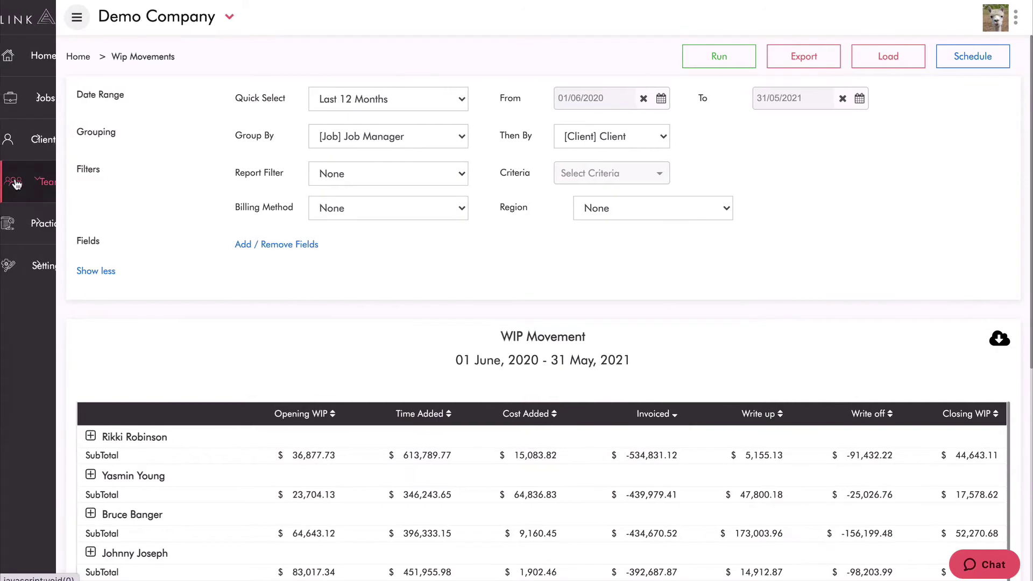
pyautogui.click(75, 221)
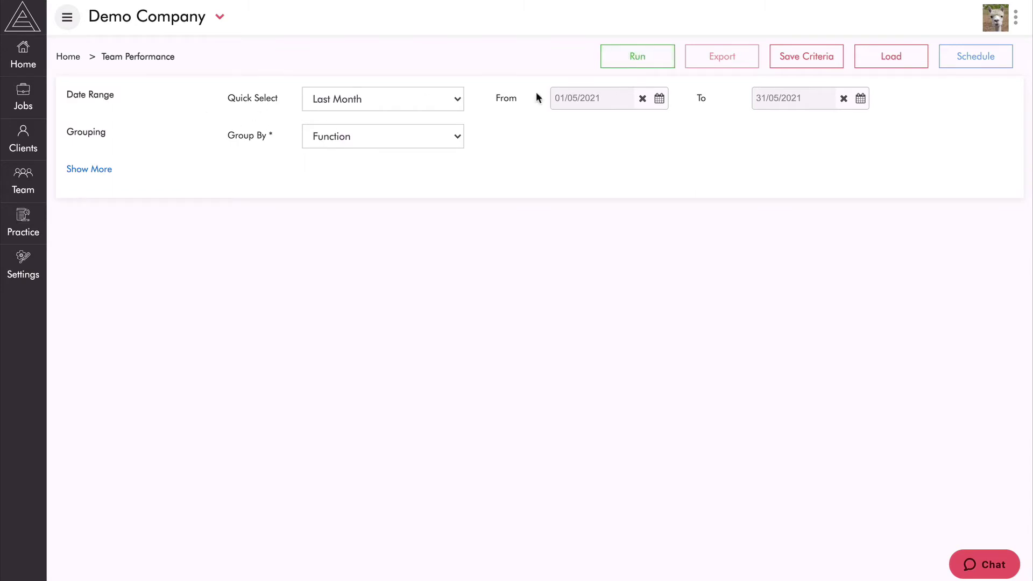
pyautogui.click(638, 56)
pyautogui.click(637, 58)
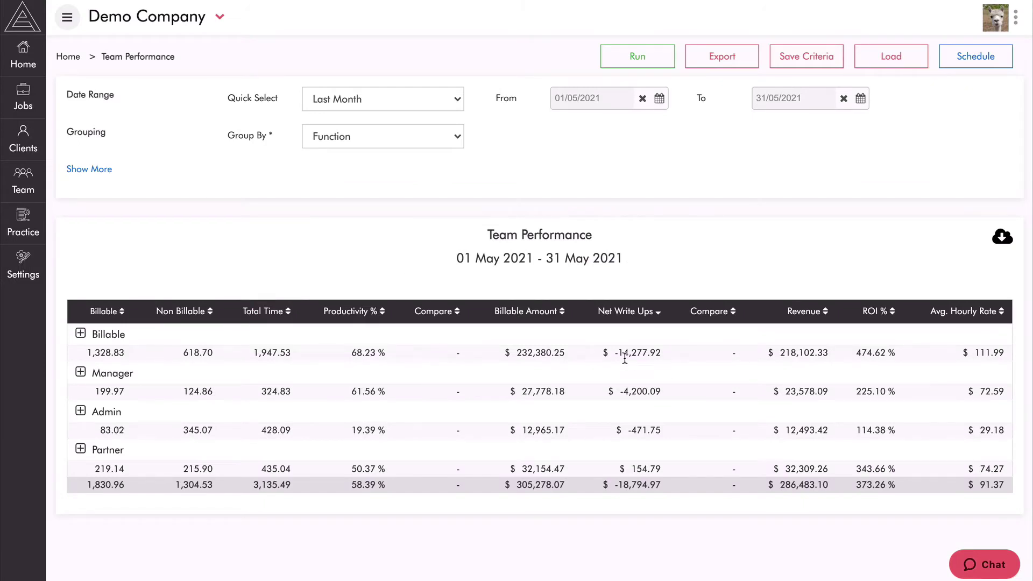
# Expand Billable into individual team member rows and scroll through their Net Write Ups figures
pyautogui.moveTo(455, 252); pyautogui.dragTo(619, 251)
pyautogui.click(634, 258)
pyautogui.click(80, 333)
pyautogui.scroll(-3, 668, 236)
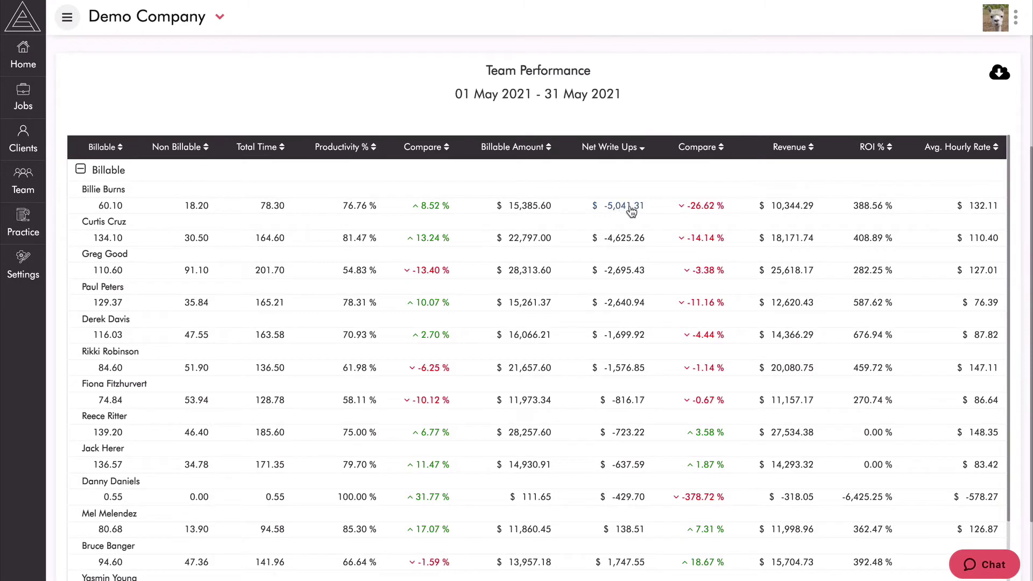
pyautogui.scroll(-3, 616, 301)
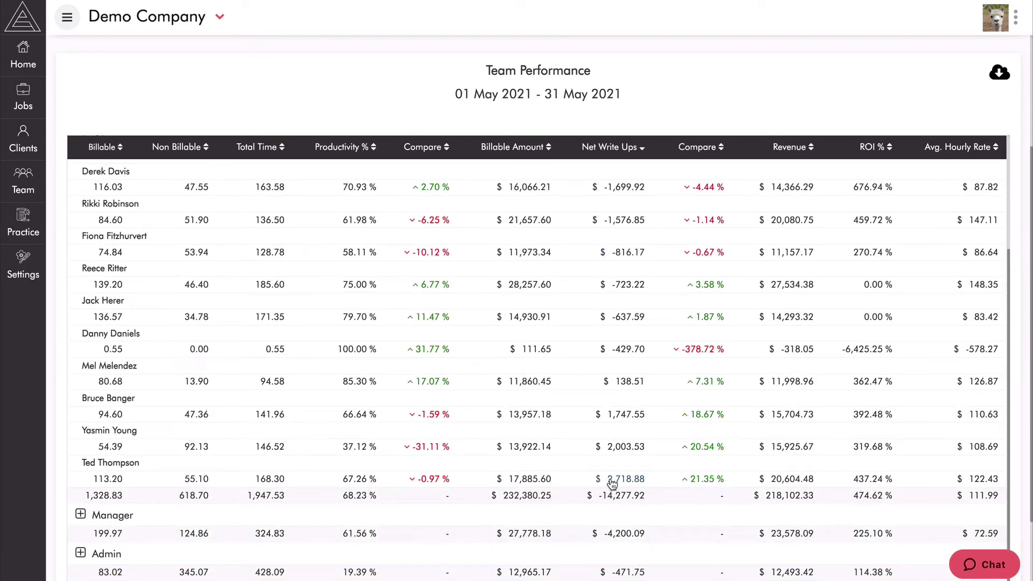
pyautogui.scroll(2, 561, 389)
pyautogui.scroll(1, 561, 387)
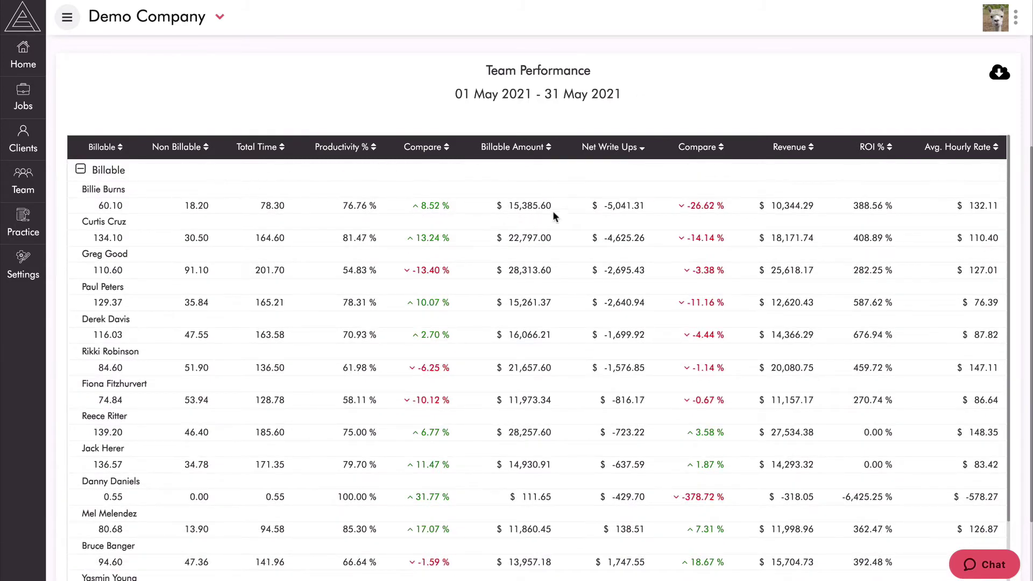
pyautogui.click(623, 214)
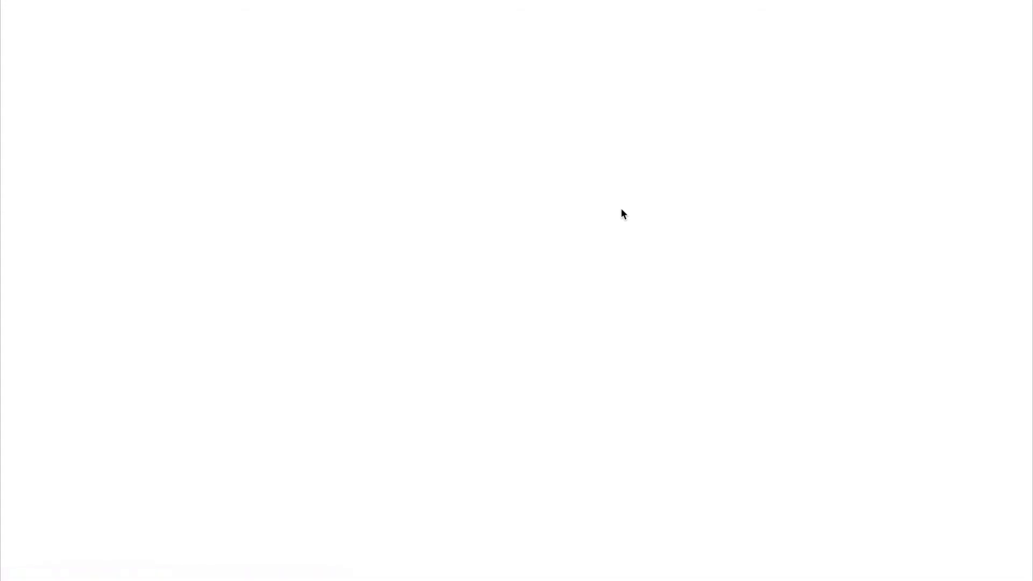
pyautogui.scroll(-2, 648, 355)
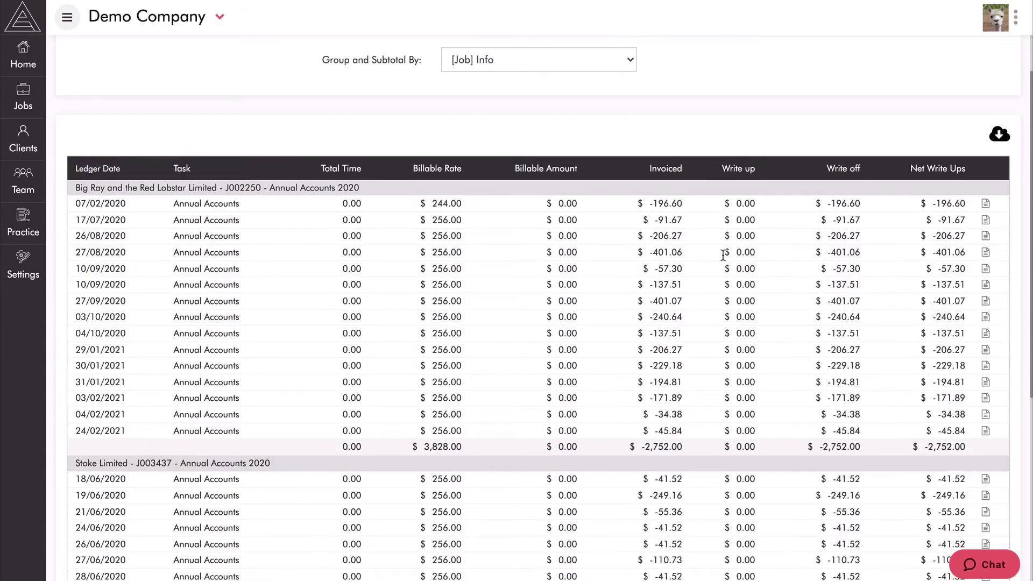
pyautogui.scroll(-3, 813, 291)
pyautogui.scroll(2, 813, 292)
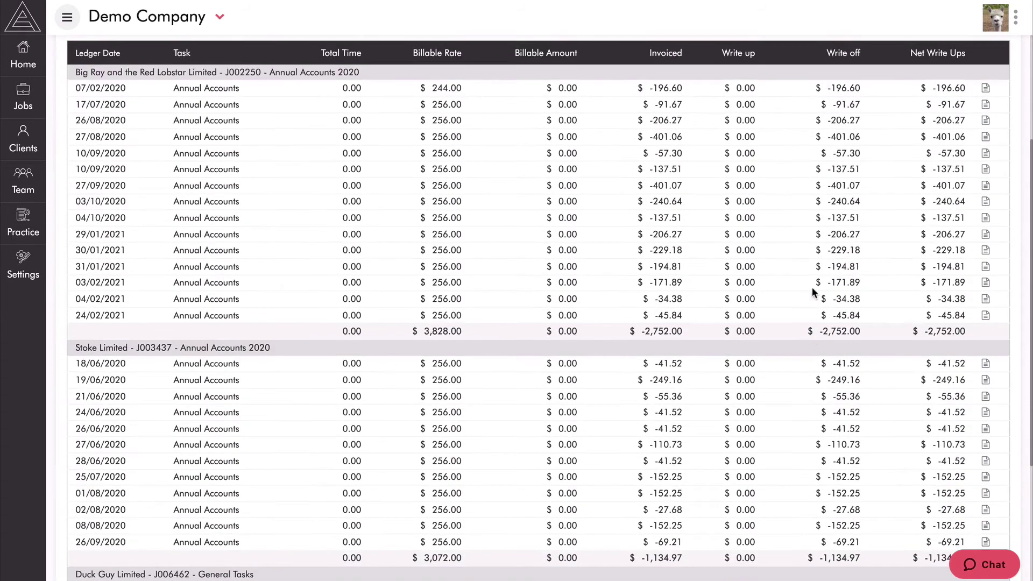
pyautogui.scroll(-1, 559, 208)
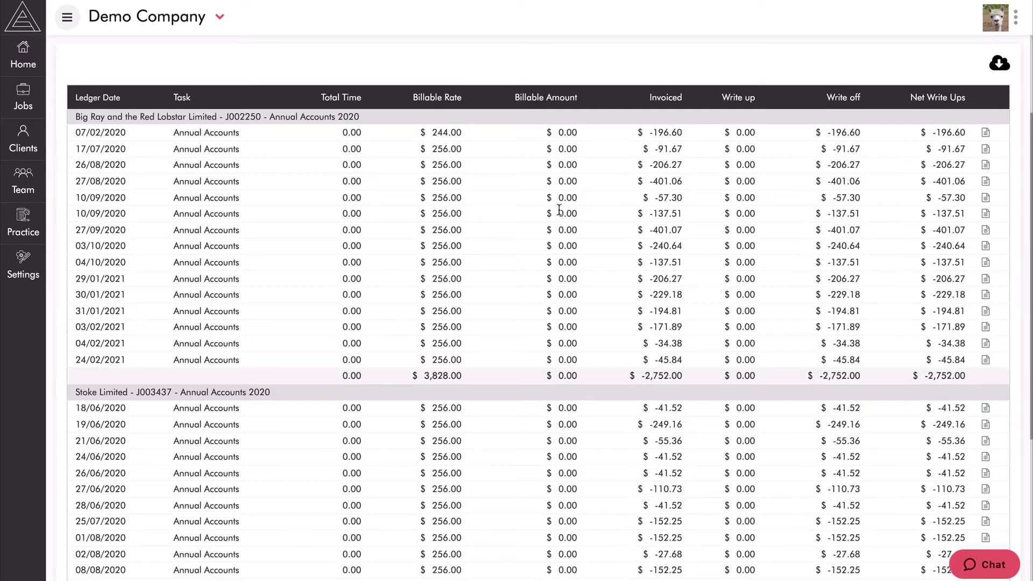
pyautogui.hotkey('alt', 'Left')
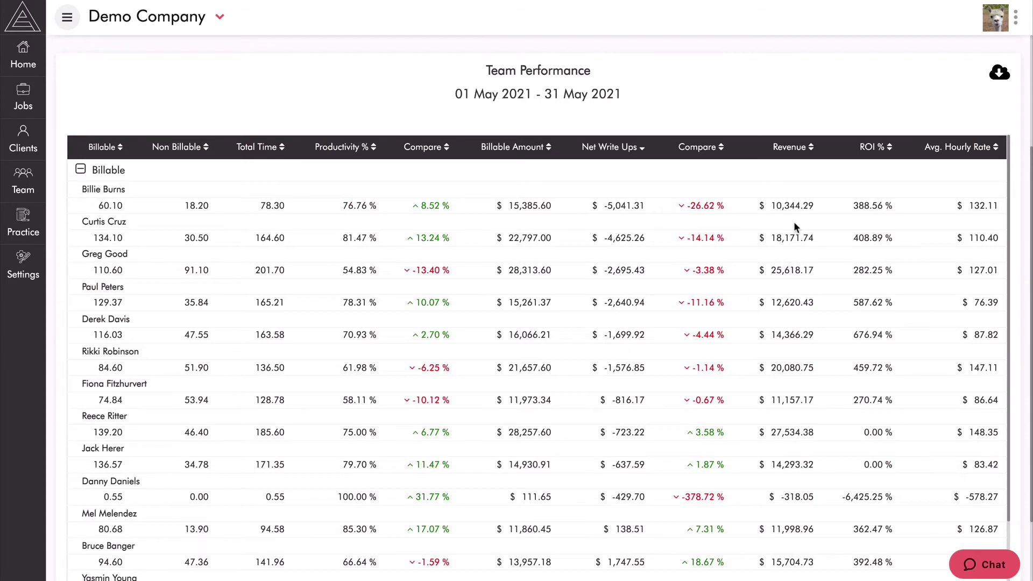
pyautogui.scroll(-3, 795, 223)
pyautogui.scroll(-2, 793, 221)
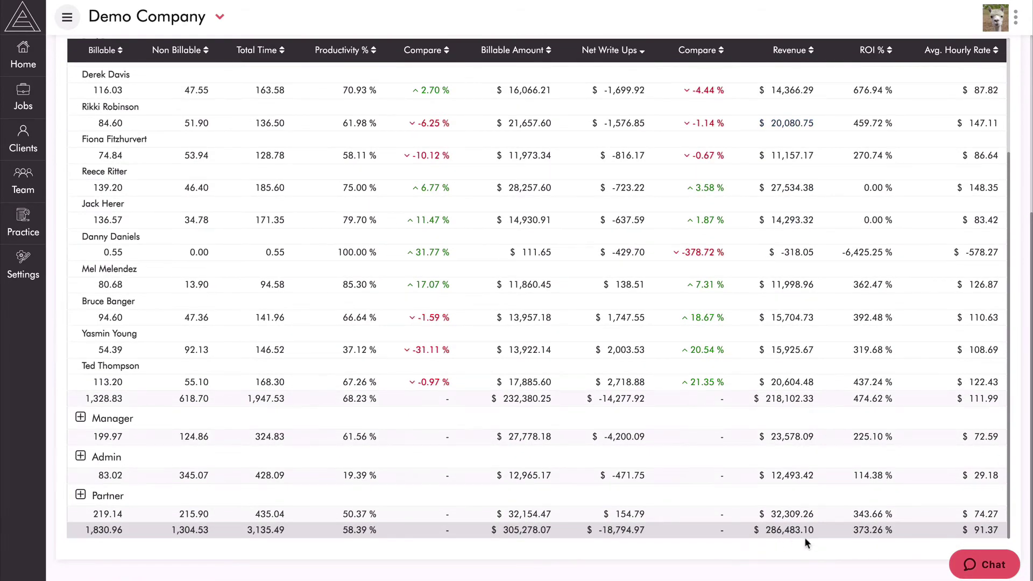
pyautogui.scroll(5, 807, 331)
pyautogui.scroll(1, 799, 274)
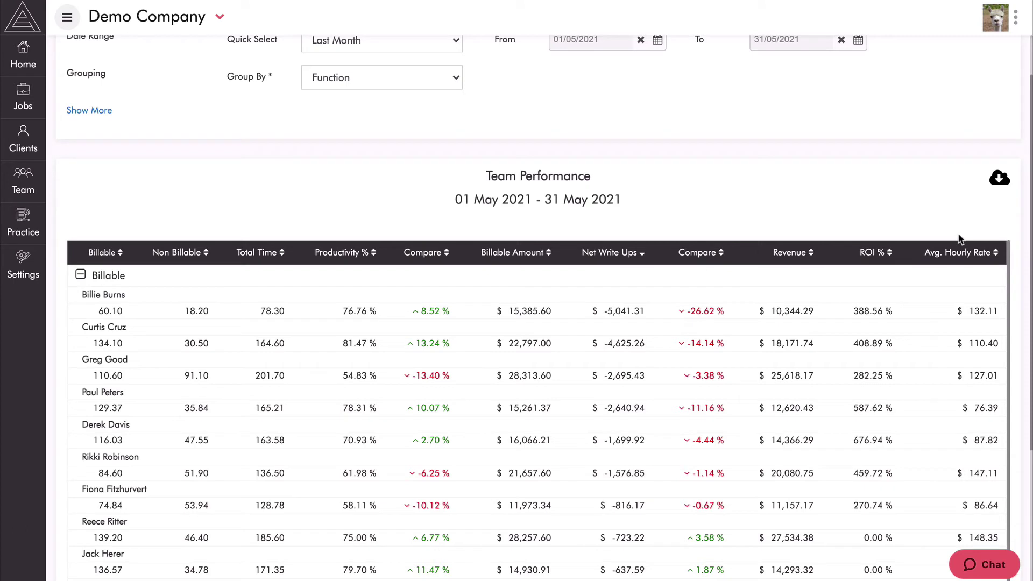
# Show more criteria and review the ticked report fields, closing the field list unchanged
pyautogui.moveTo(870, 253)
pyautogui.moveTo(976, 248)
pyautogui.scroll(1, 360, 181)
pyautogui.click(88, 169)
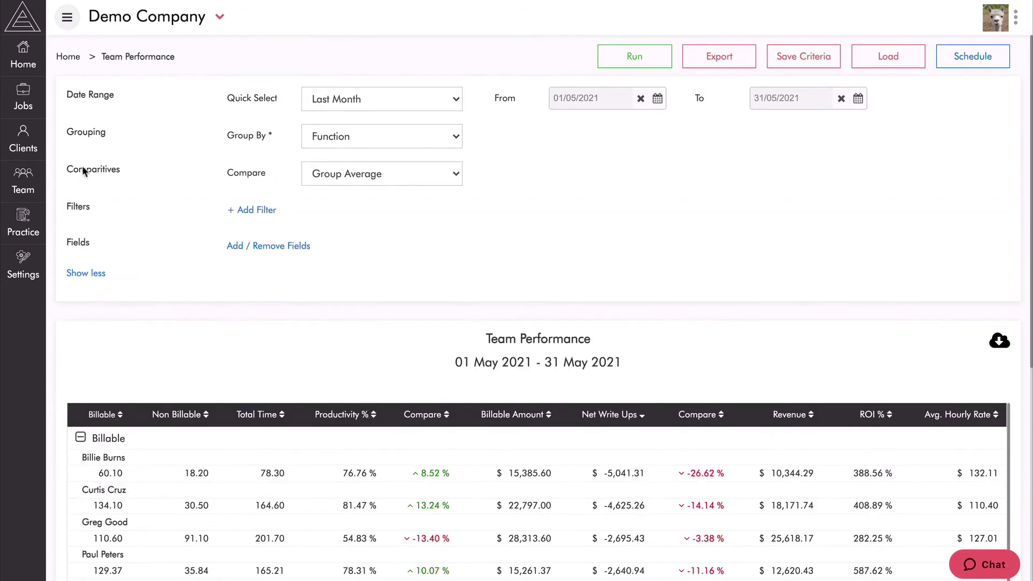
pyautogui.click(265, 246)
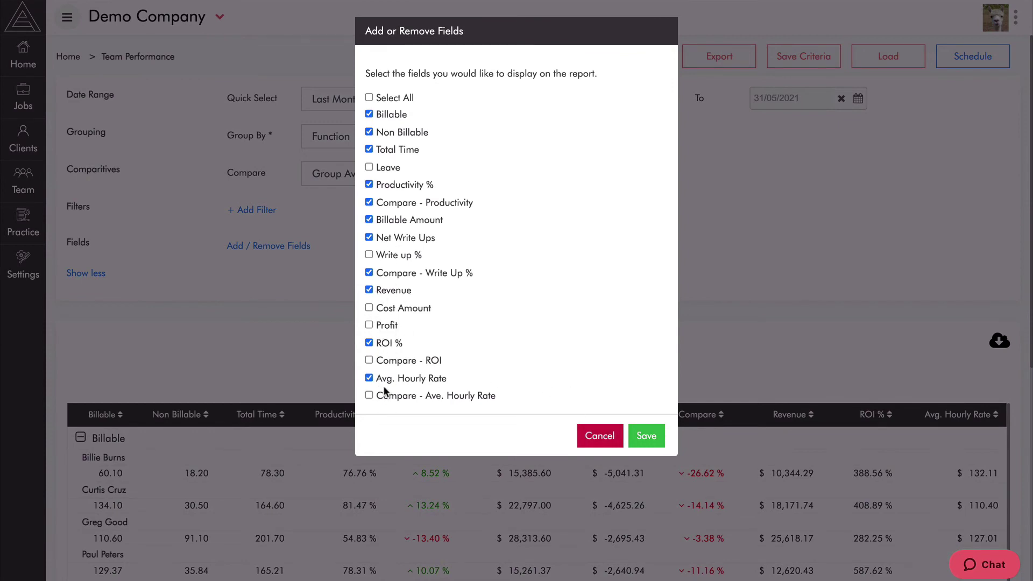
pyautogui.click(605, 435)
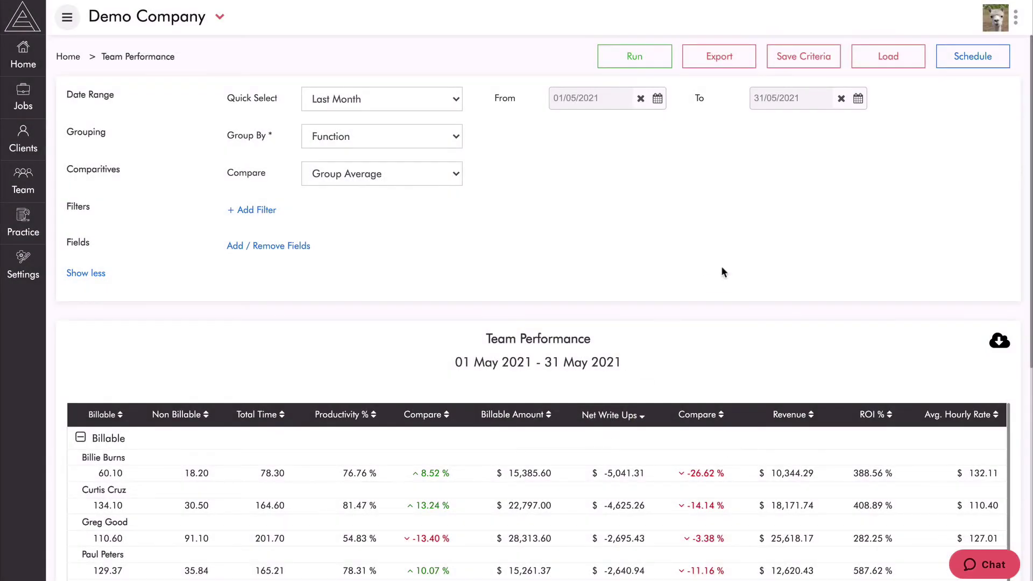
# Start a report schedule named 'Monthly Team Performance Report' beginning 5 July 2021
pyautogui.click(972, 60)
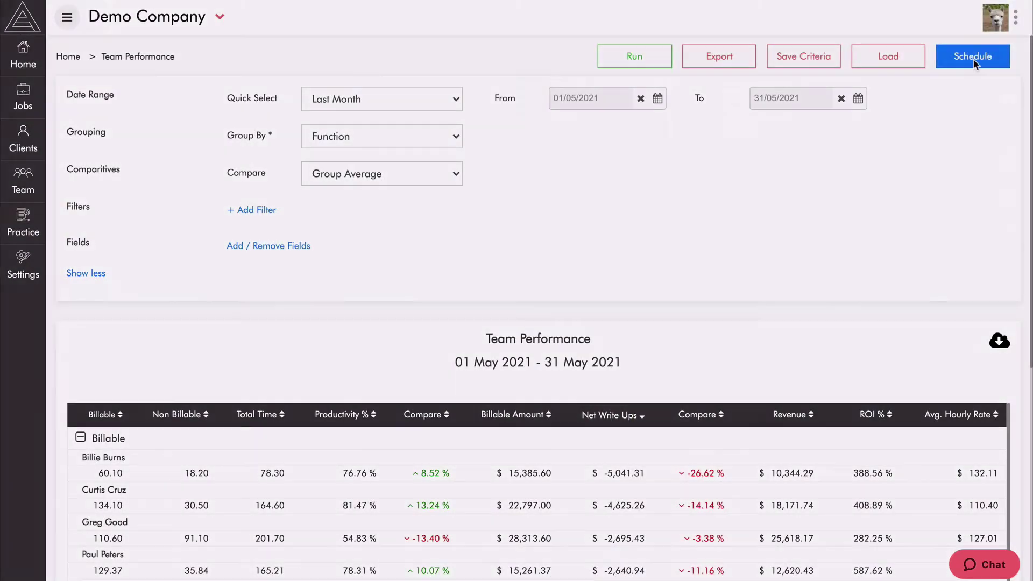
pyautogui.click(422, 91)
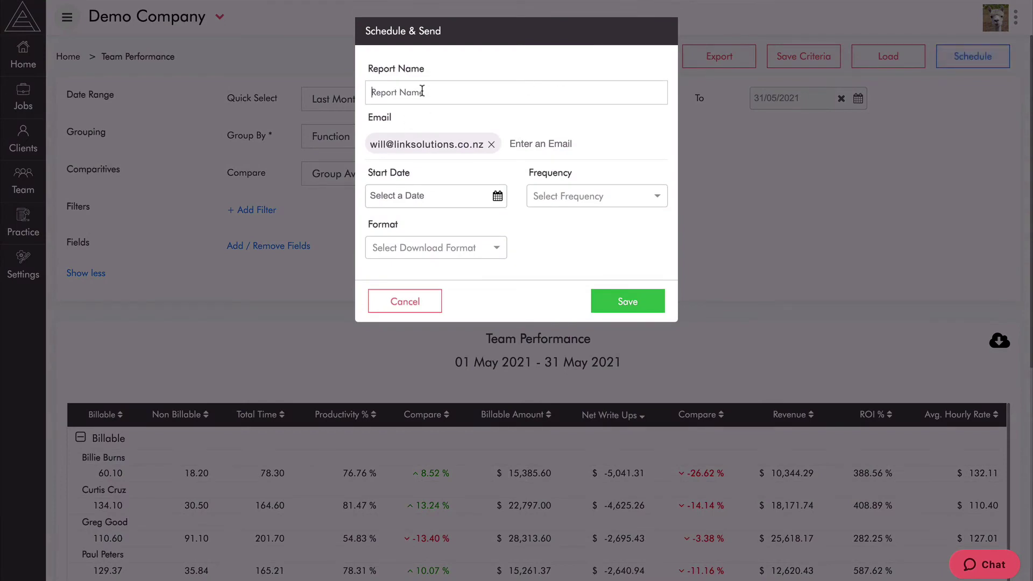
pyautogui.write('Monthly Team Performance Report')
pyautogui.click(580, 142)
pyautogui.click(498, 196)
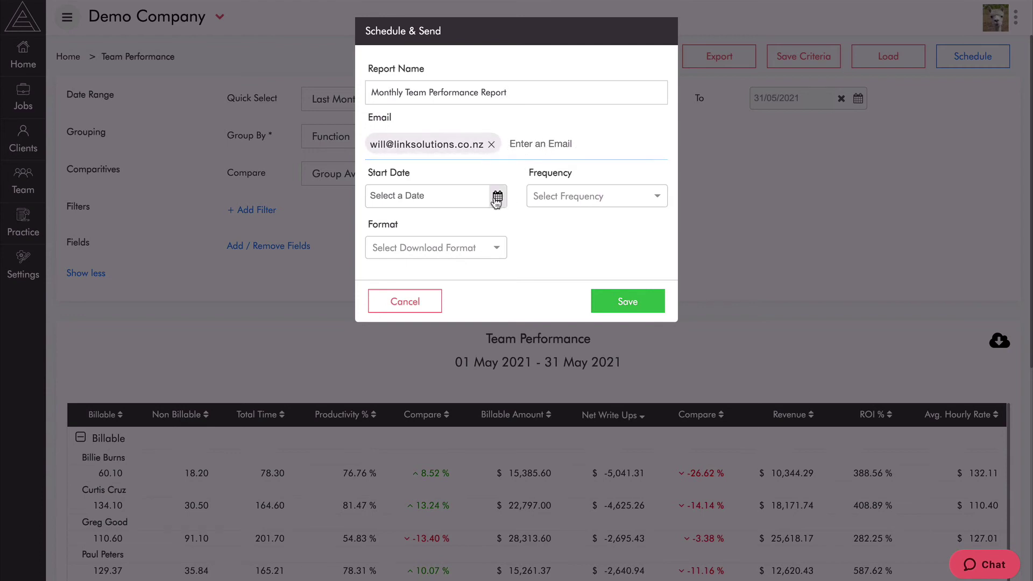
pyautogui.click(402, 225)
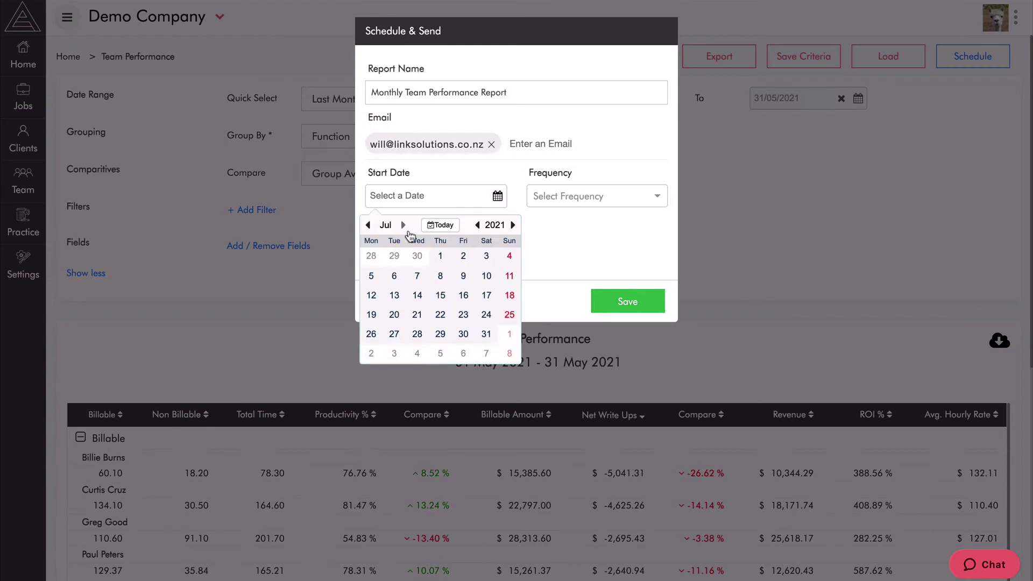
pyautogui.click(371, 276)
# Set the schedule to Monthly frequency with PDF format and save it
pyautogui.click(581, 197)
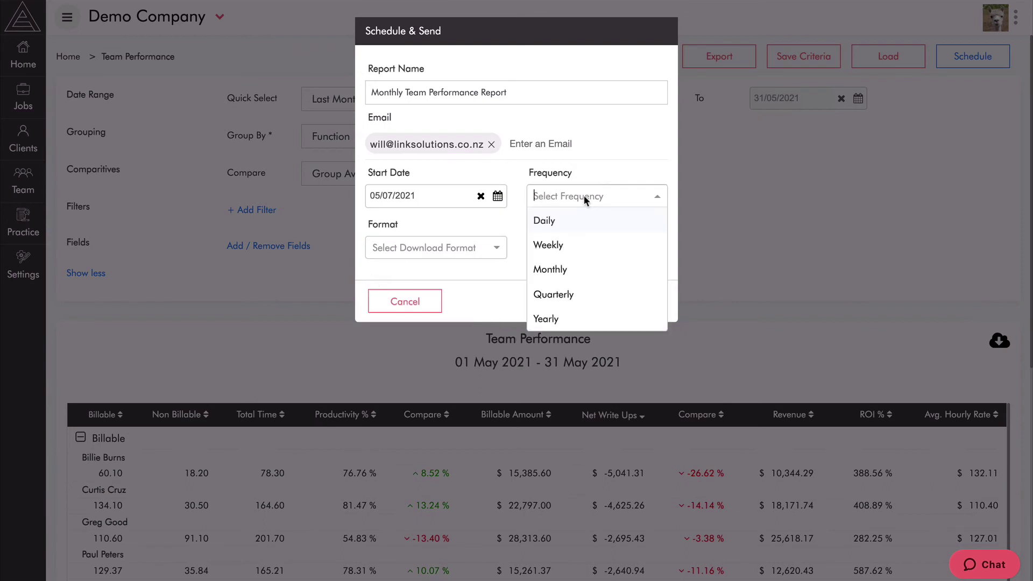
pyautogui.click(550, 272)
pyautogui.click(473, 249)
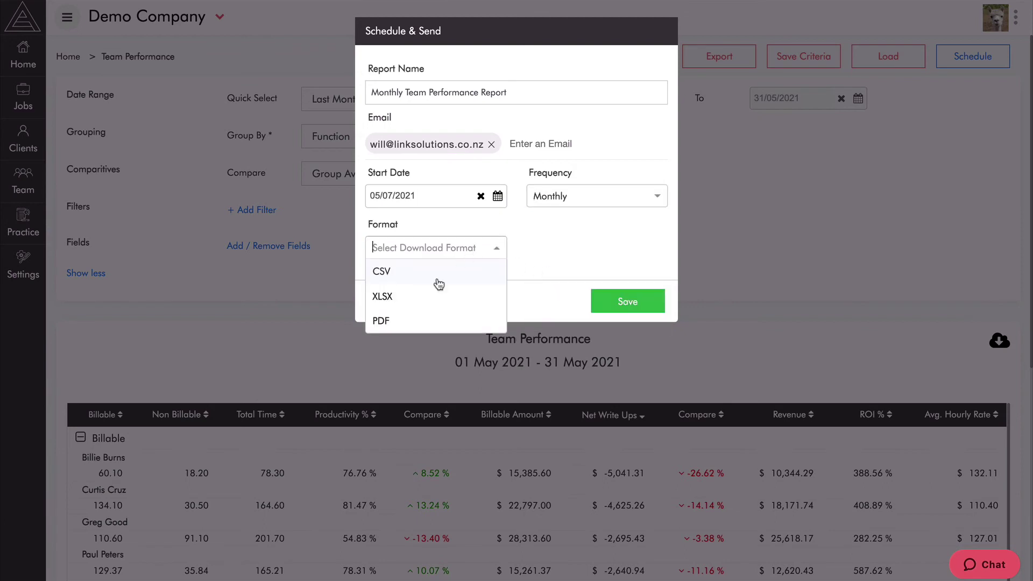
pyautogui.click(387, 323)
pyautogui.click(641, 304)
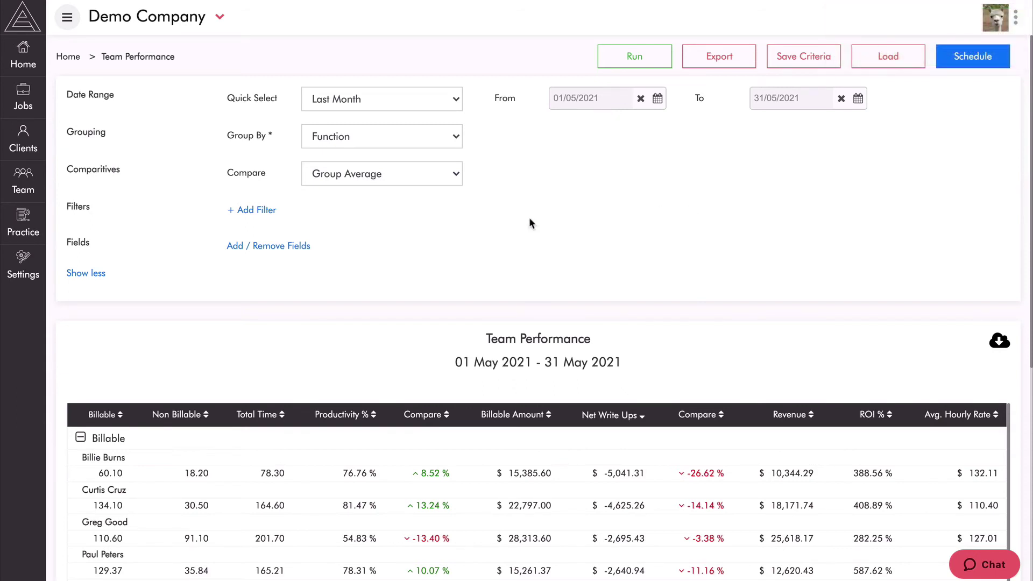
# Collapse the Billable staff rows, leaving only the four function subtotals
pyautogui.scroll(-2, 553, 212)
pyautogui.scroll(-1, 665, 161)
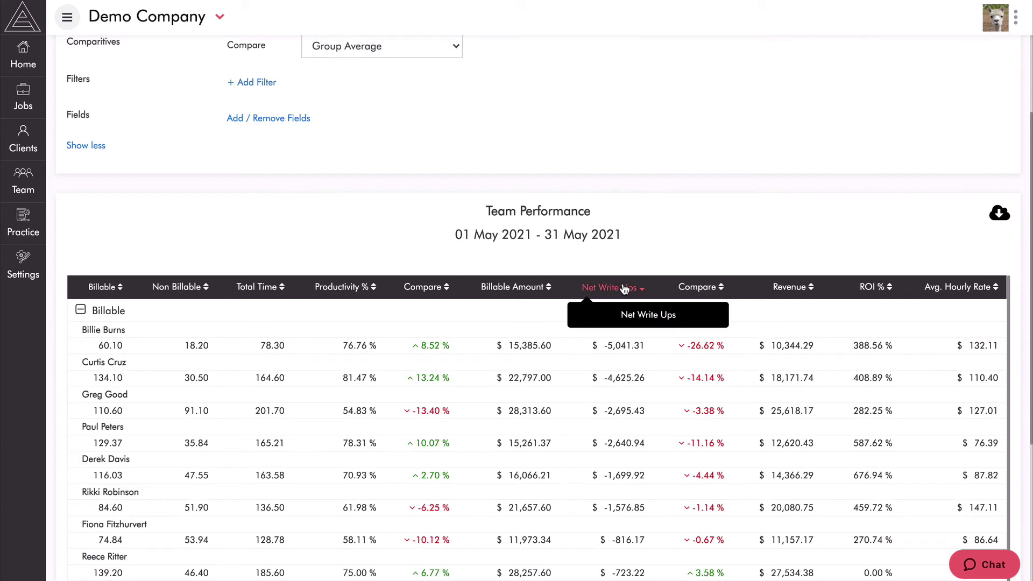
pyautogui.scroll(3, 660, 225)
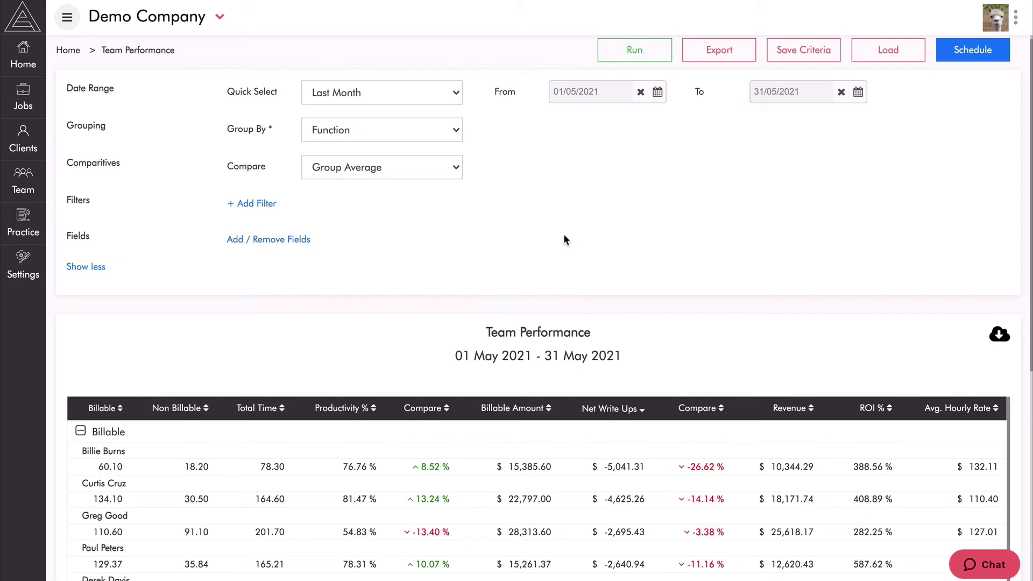
pyautogui.scroll(-3, 334, 251)
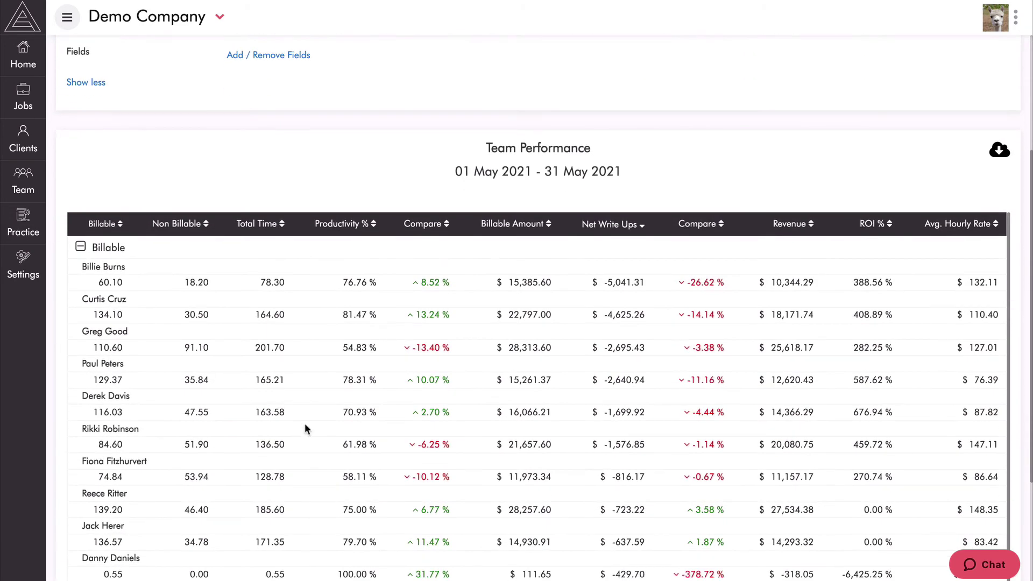
pyautogui.click(79, 247)
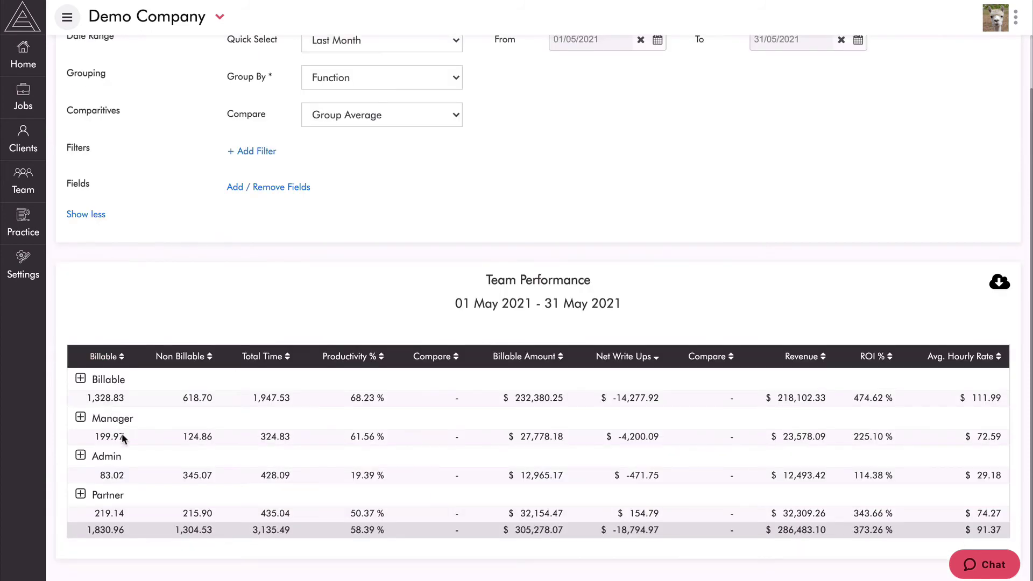
pyautogui.scroll(2, 592, 323)
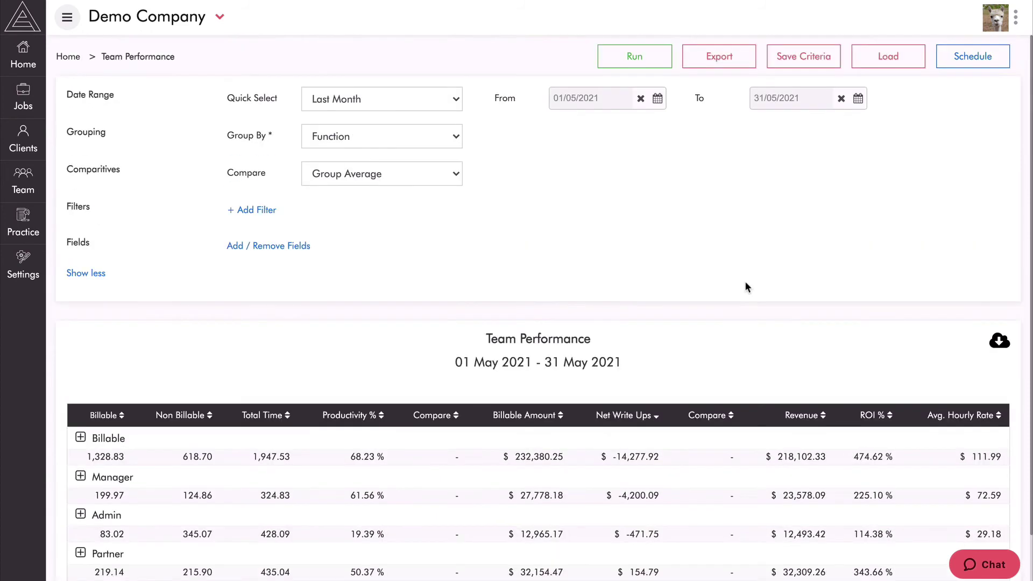
# Go to Staff Mappings via the profile panel's Mappings section, then close the panel
pyautogui.click(1018, 17)
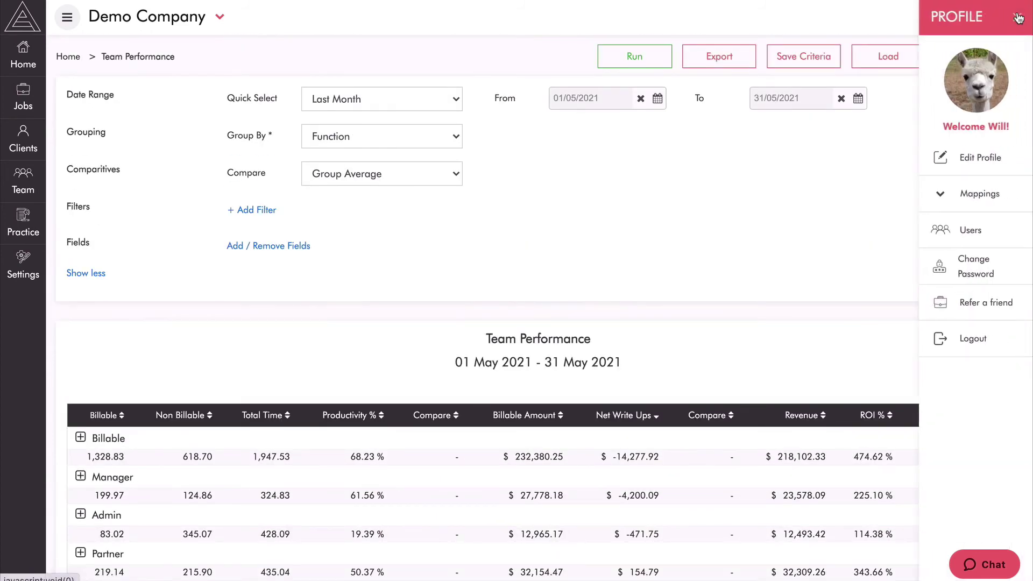
pyautogui.click(944, 194)
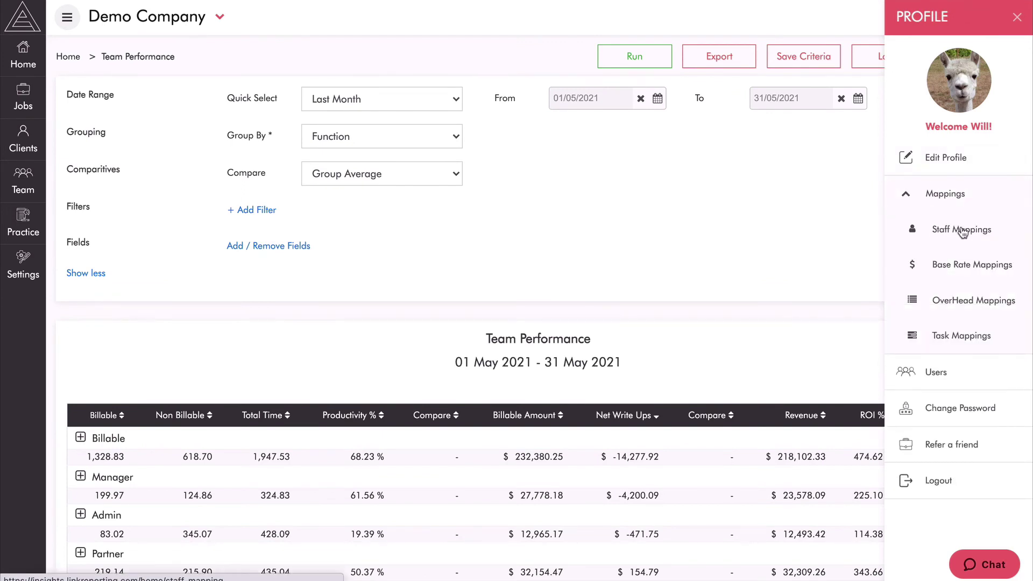
pyautogui.click(962, 230)
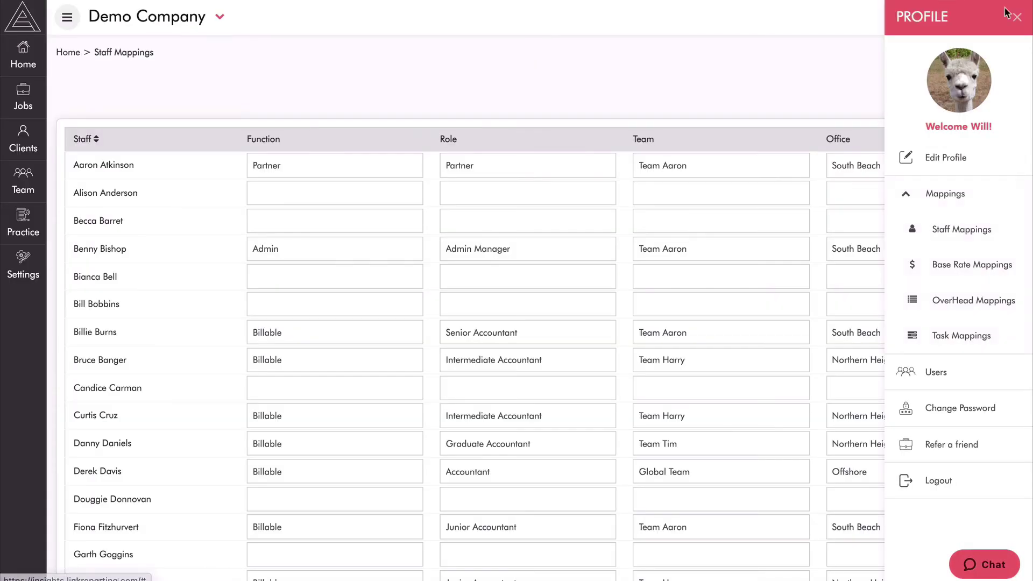
pyautogui.click(1016, 17)
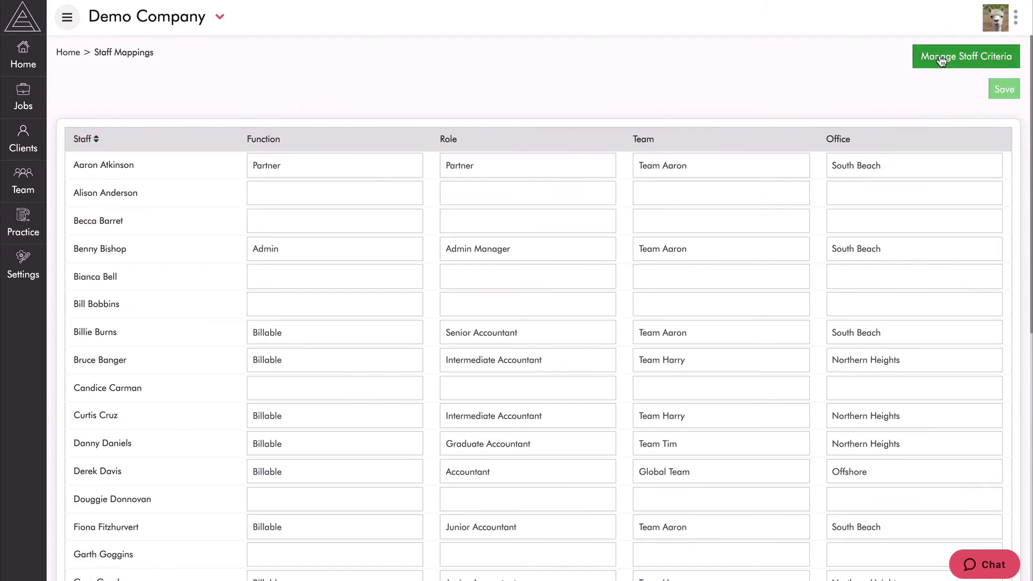
pyautogui.click(965, 56)
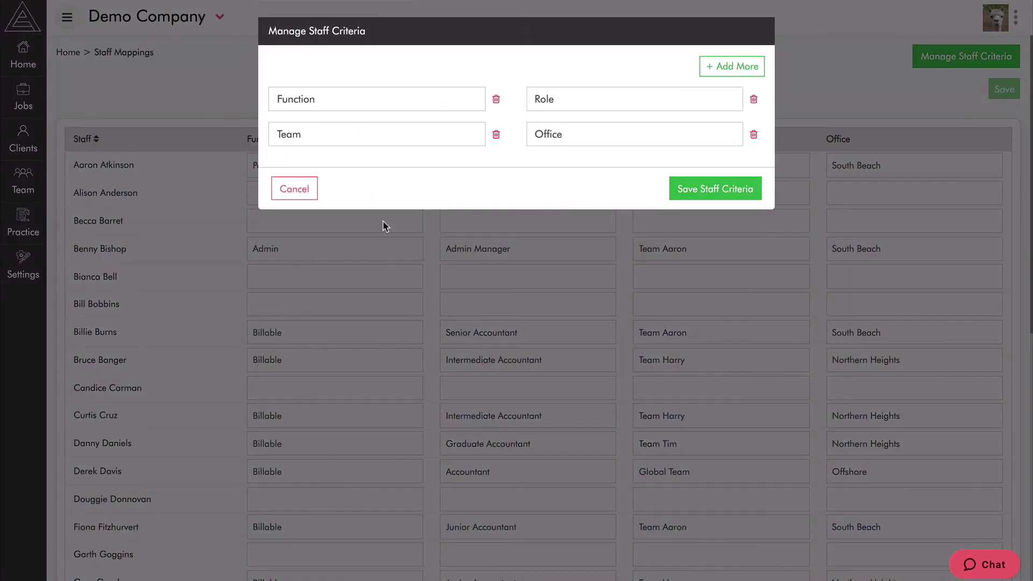
pyautogui.click(299, 193)
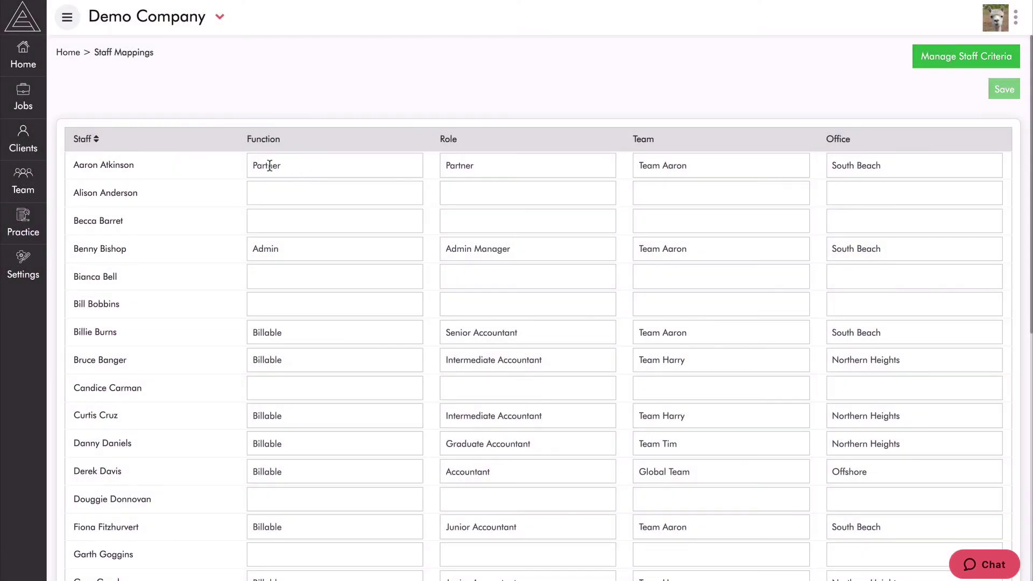
pyautogui.doubleClick(260, 165)
pyautogui.click(321, 89)
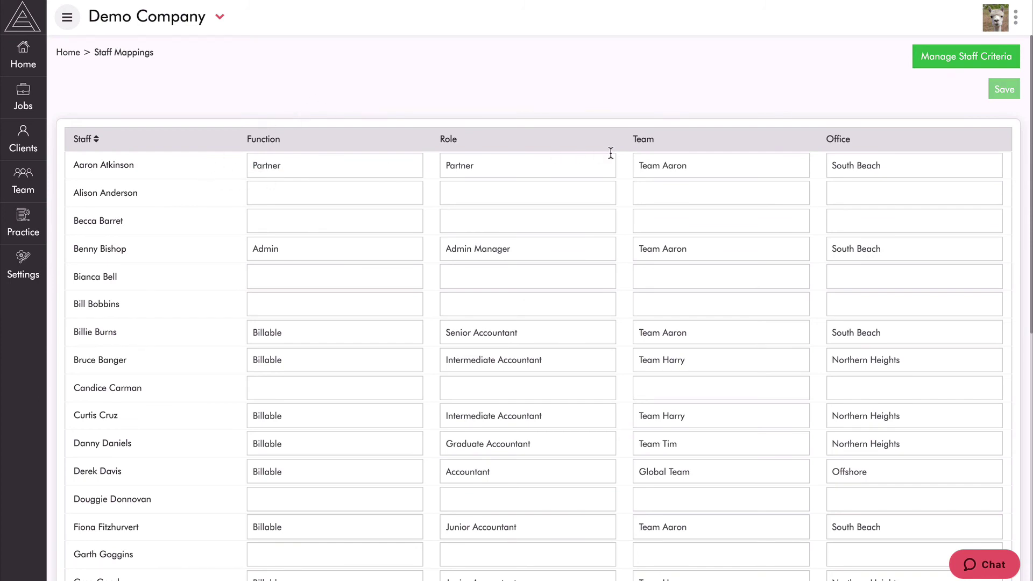